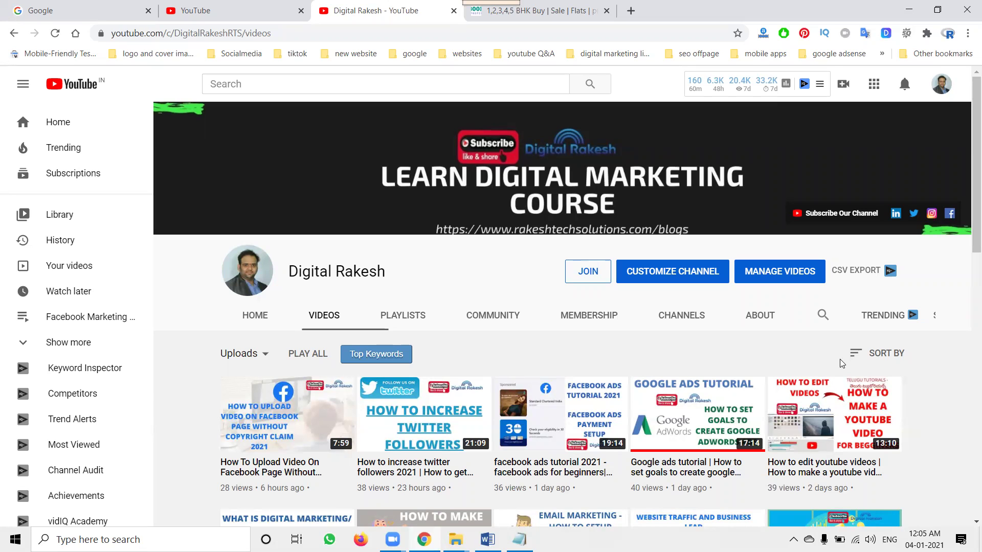
Switch from the YouTube Videos page to the already-open bookurproperties.com tab.
{"action": "left_click", "coordinate": [568, 7]}
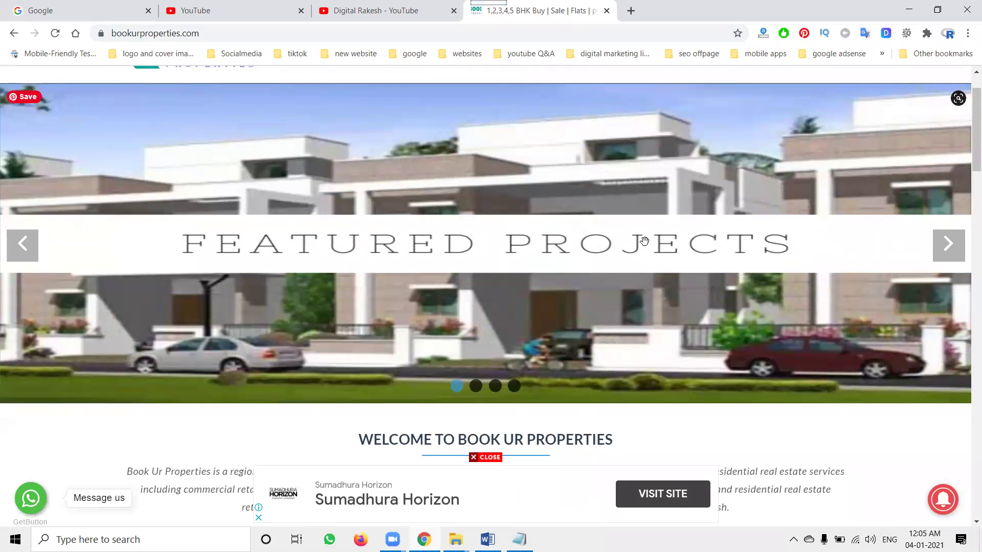
Skim the Book Ur Properties home page, then open its PROJECTS listing.
{"action": "scroll", "coordinate": [645, 255], "scroll_direction": "down", "scroll_amount": 10}
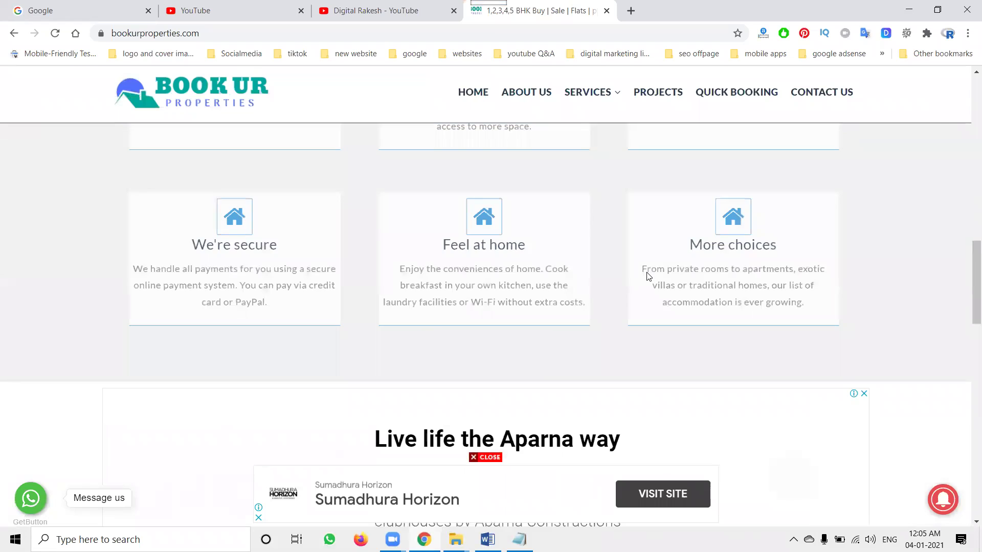
{"action": "scroll", "coordinate": [649, 276], "scroll_direction": "down", "scroll_amount": 10}
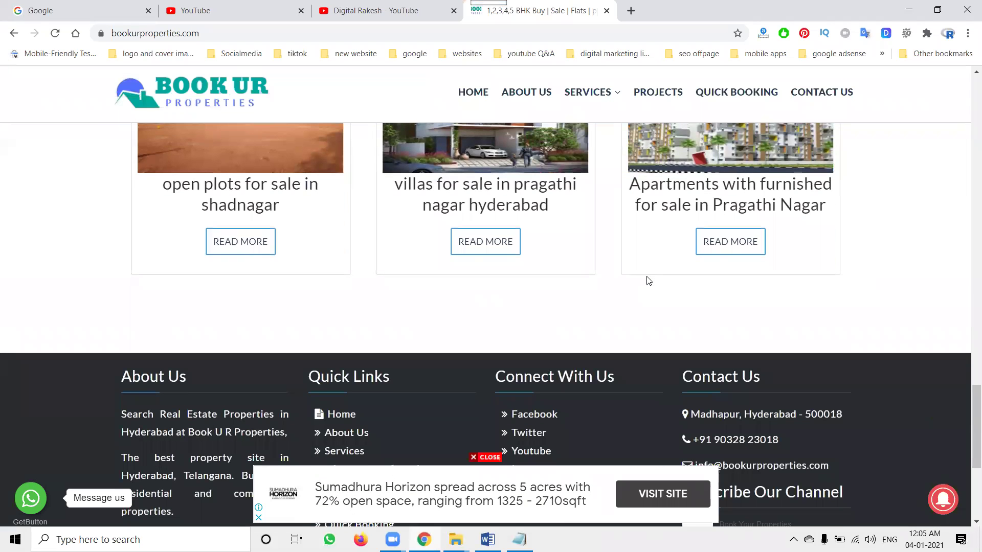
{"action": "scroll", "coordinate": [648, 280], "scroll_direction": "down", "scroll_amount": 3}
{"action": "scroll", "coordinate": [648, 280], "scroll_direction": "up", "scroll_amount": 12}
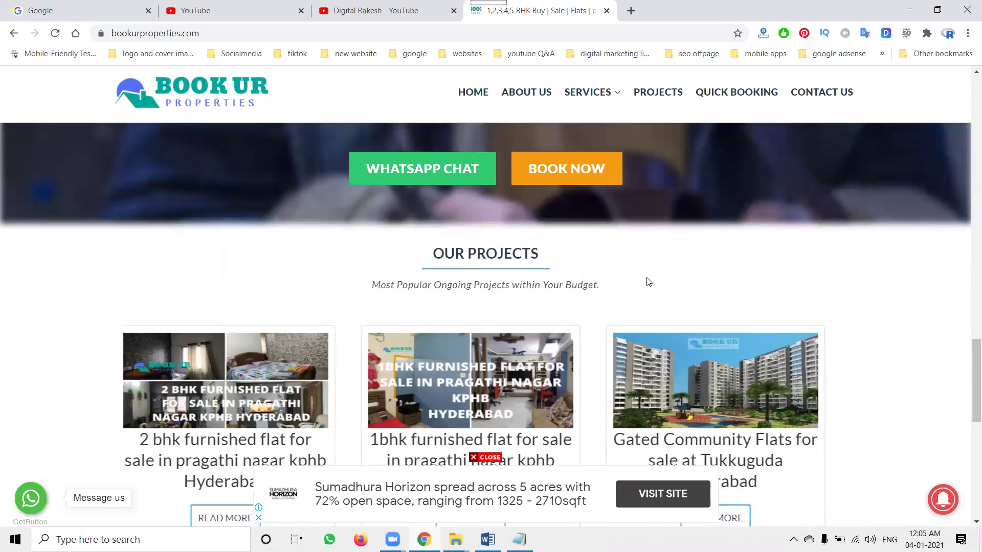
{"action": "scroll", "coordinate": [648, 281], "scroll_direction": "up", "scroll_amount": 10}
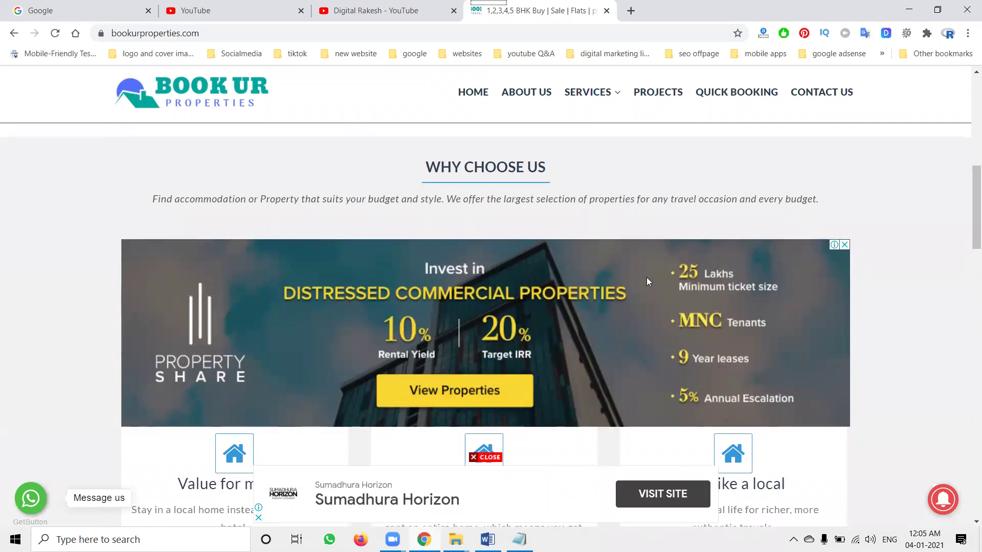
{"action": "scroll", "coordinate": [647, 279], "scroll_direction": "up", "scroll_amount": 3}
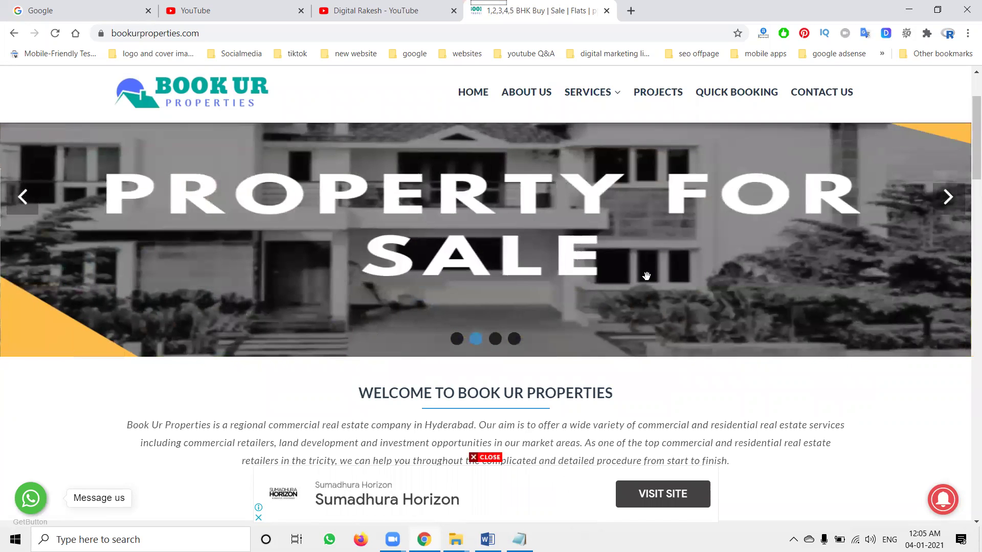
{"action": "left_click", "coordinate": [657, 99]}
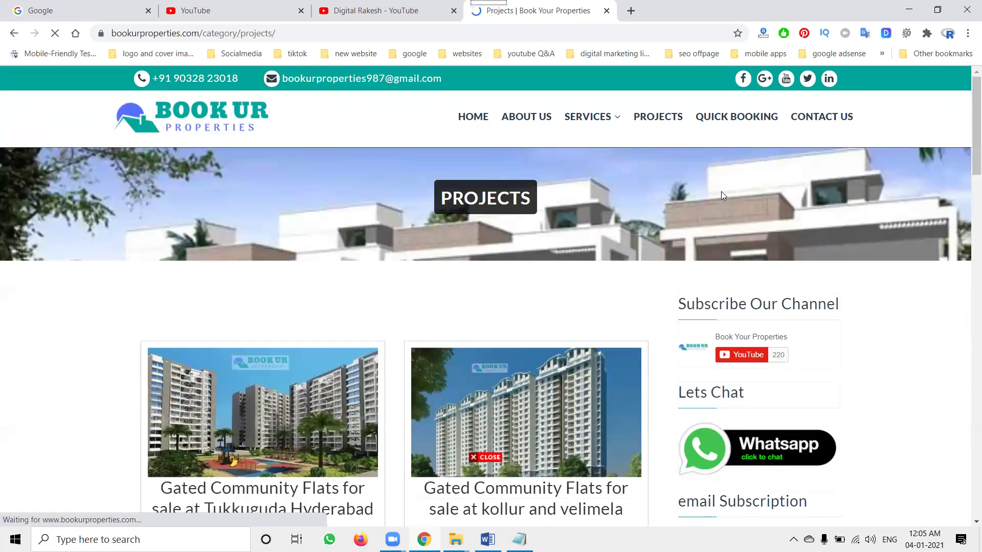
{"action": "scroll", "coordinate": [721, 192], "scroll_direction": "down", "scroll_amount": 4}
Open the Kollur/Velimela flats post and search Google for its URL.
{"action": "left_click", "coordinate": [551, 317]}
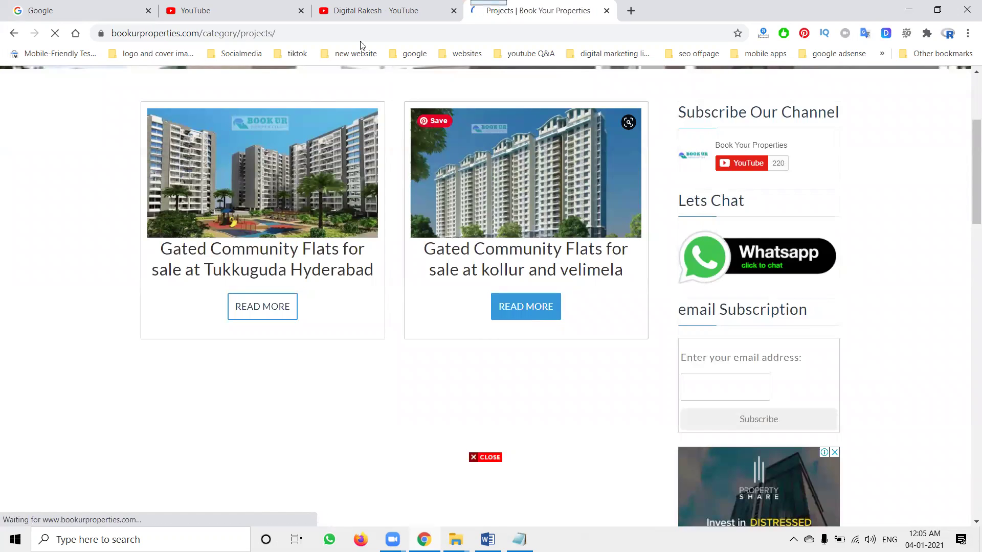
{"action": "left_click", "coordinate": [353, 33]}
{"action": "key", "text": "ctrl+c"}
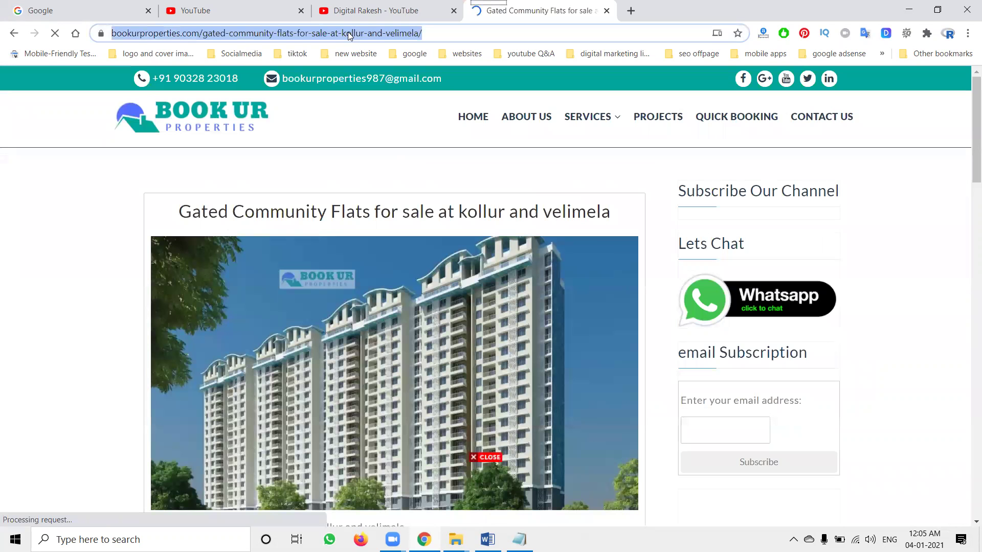
{"action": "left_click", "coordinate": [67, 11]}
{"action": "key", "text": "ctrl+v"}
{"action": "key", "text": "Return"}
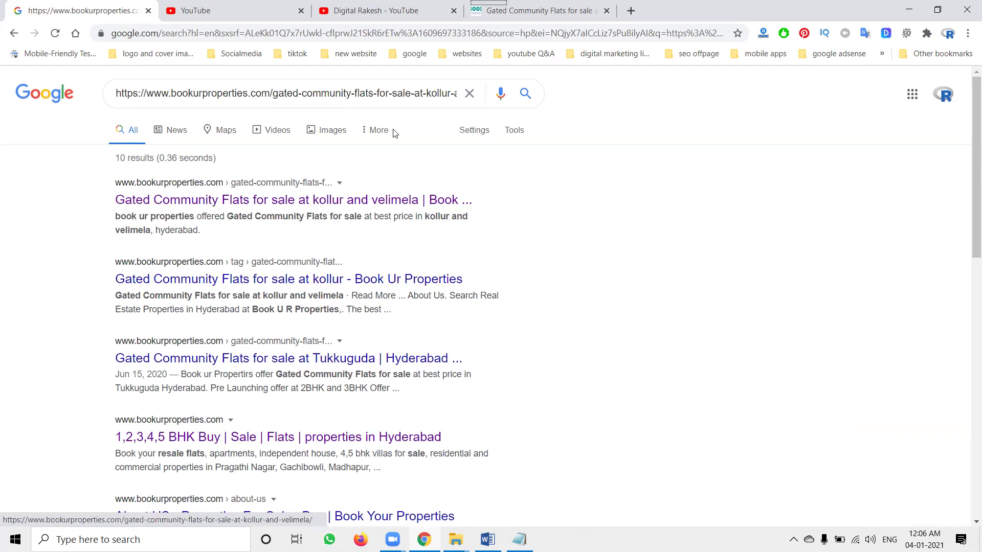
Check the search results, then return to the Book Ur Properties home page.
{"action": "left_click", "coordinate": [532, 13]}
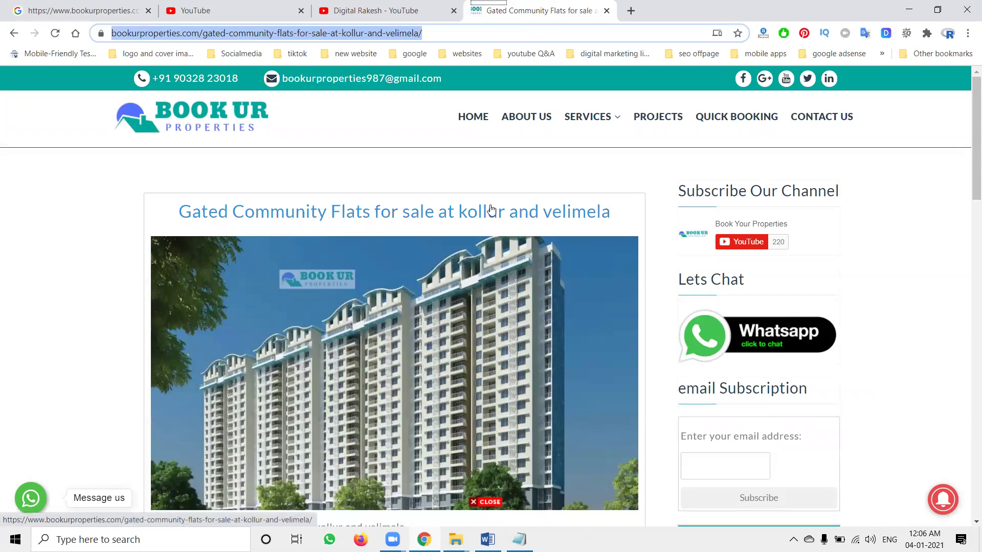
{"action": "key", "text": "ctrl+1"}
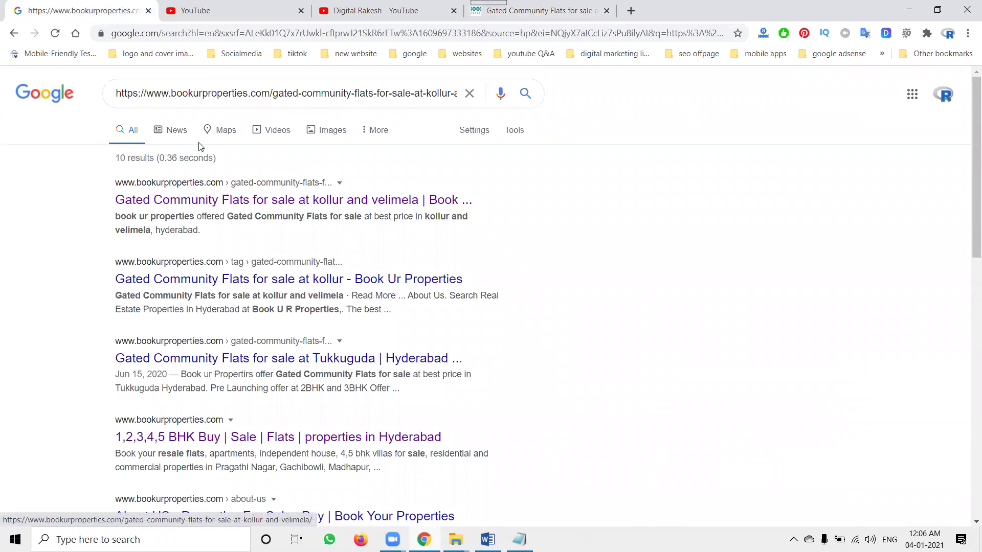
{"action": "left_click", "coordinate": [45, 94]}
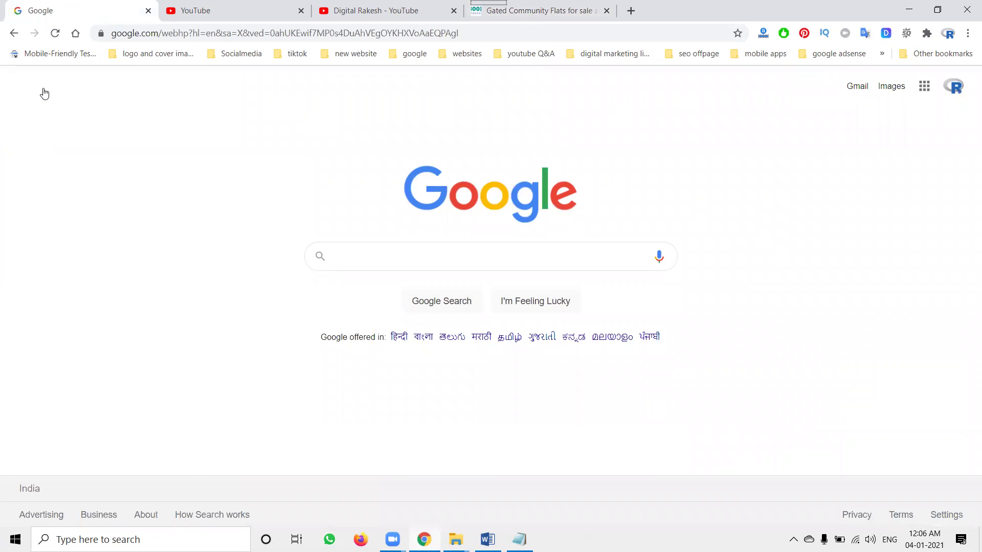
{"action": "left_click", "coordinate": [476, 13]}
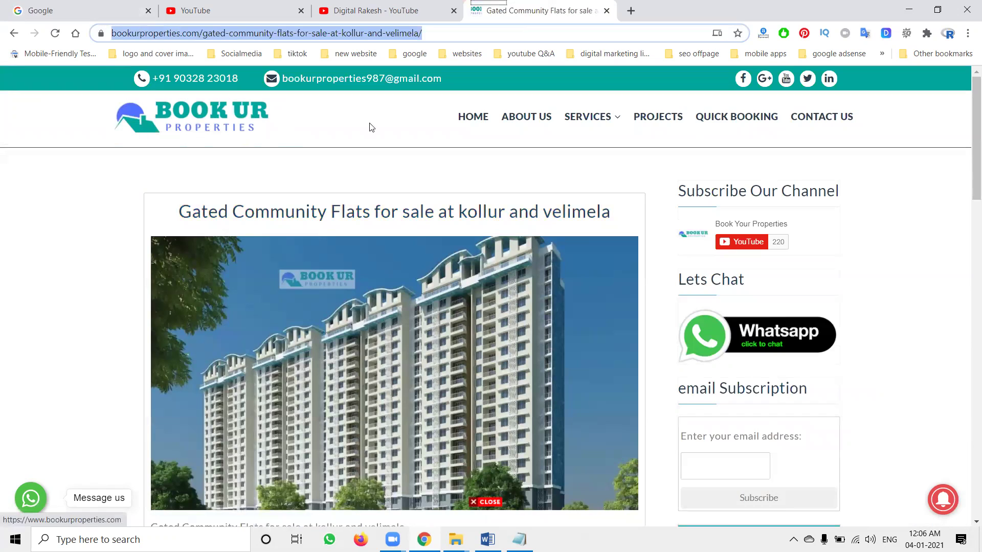
{"action": "left_click", "coordinate": [473, 116]}
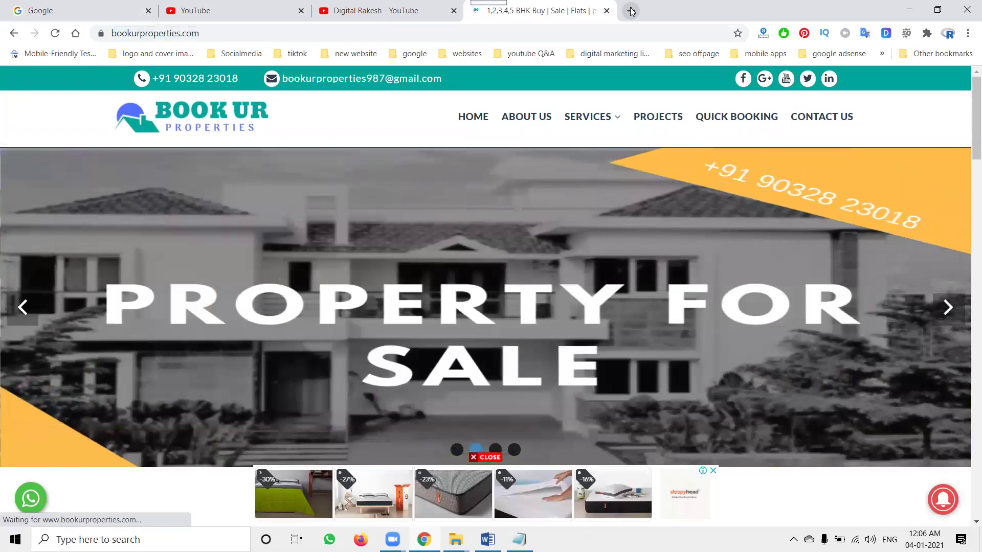
Open xml-sitemaps.com in a new tab and clear the previous website URL.
{"action": "left_click", "coordinate": [631, 10]}
{"action": "type", "text": "xml"}
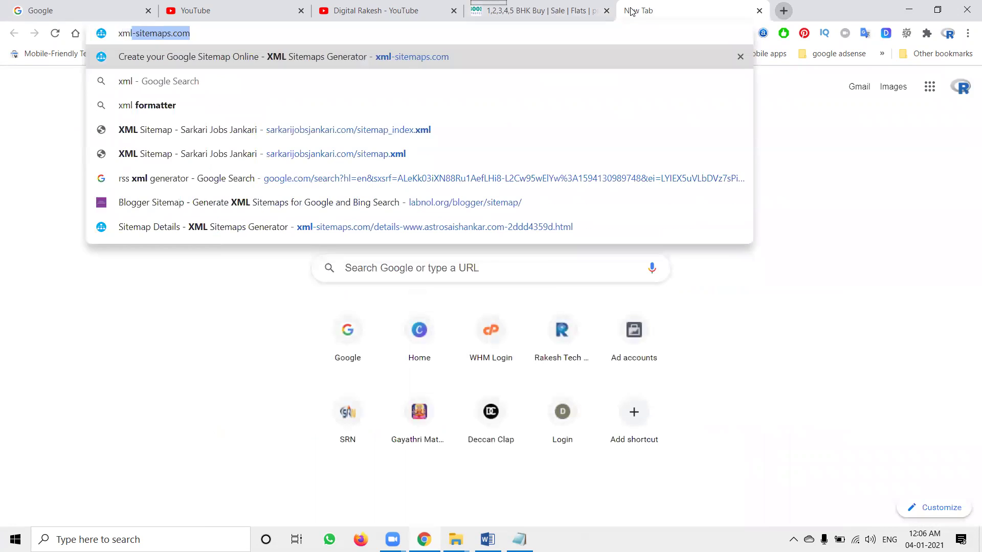
{"action": "key", "text": "Return"}
{"action": "type", "text": "https://sarkarijobsjankari.com/"}
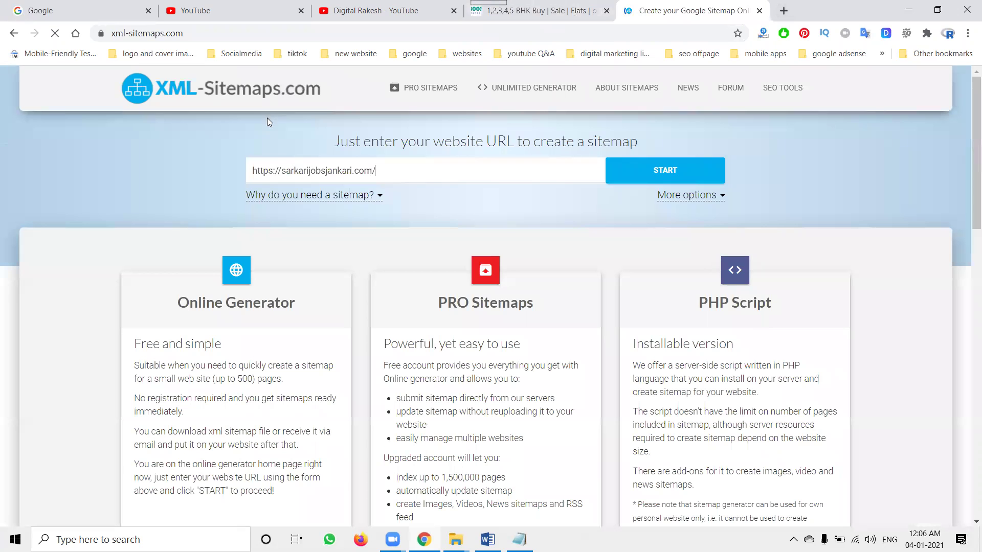
{"action": "double_click", "coordinate": [288, 165]}
{"action": "key", "text": "ctrl+a"}
{"action": "key", "text": "BackSpace"}
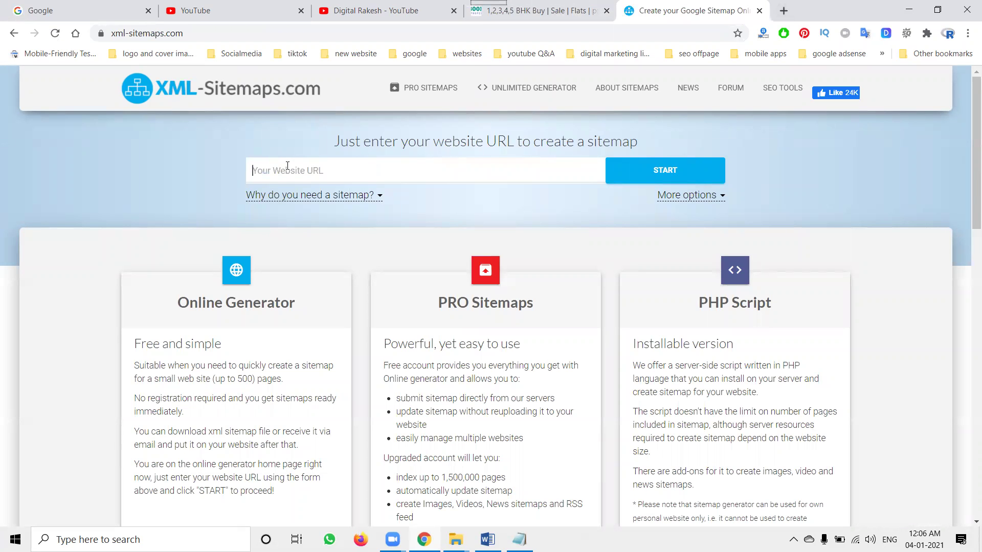
{"action": "left_click", "coordinate": [537, 10]}
{"action": "left_click", "coordinate": [218, 34]}
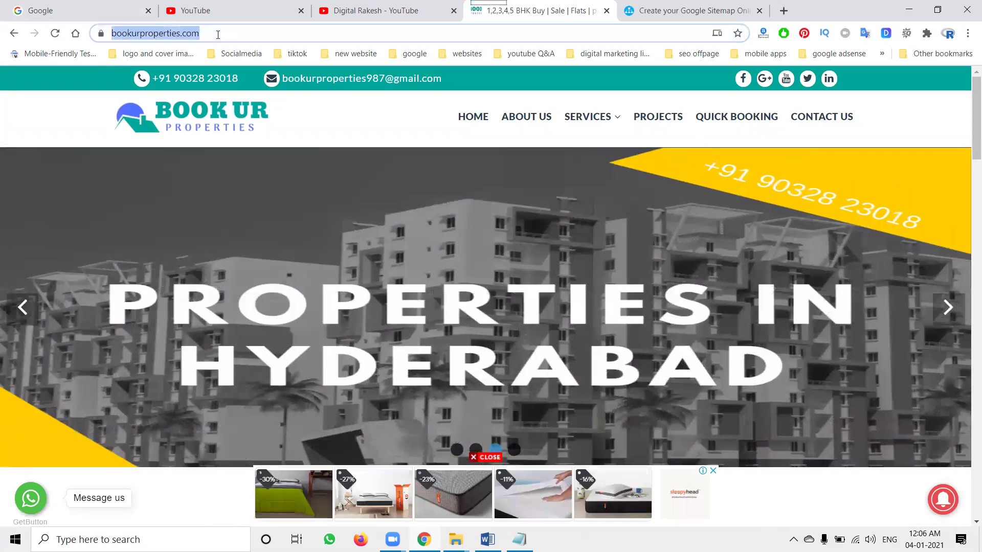
{"action": "key", "text": "ctrl+c"}
{"action": "left_click", "coordinate": [685, 10]}
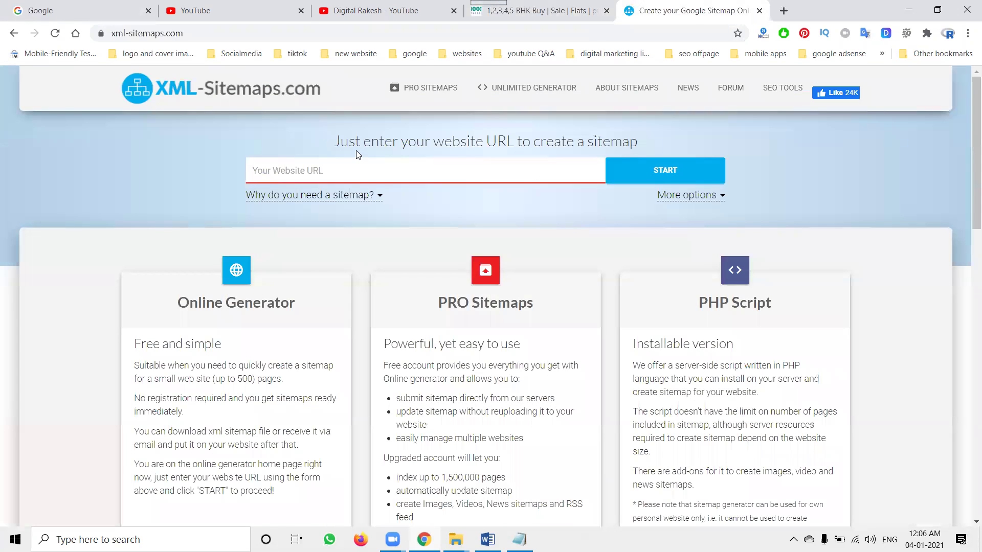
{"action": "key", "text": "ctrl+v"}
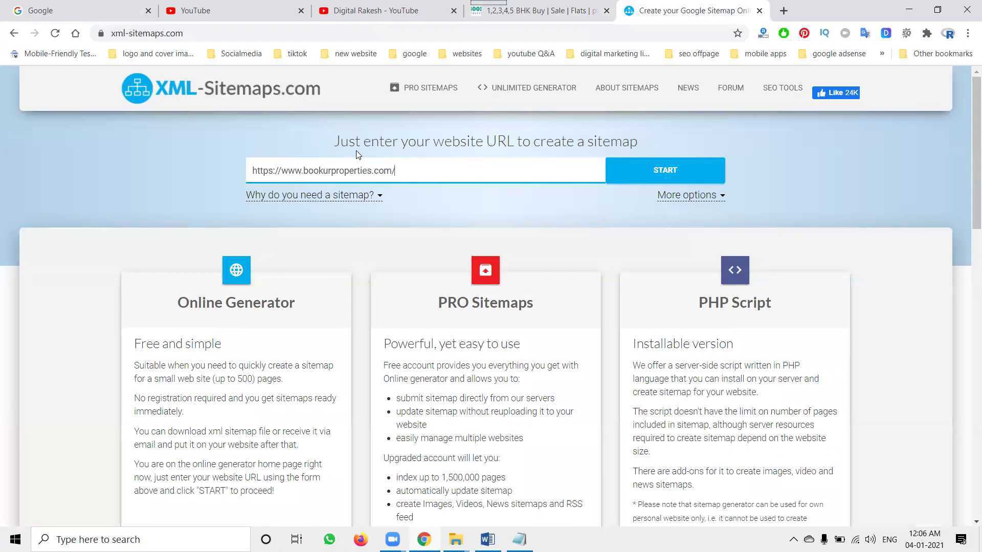
{"action": "left_click", "coordinate": [669, 201]}
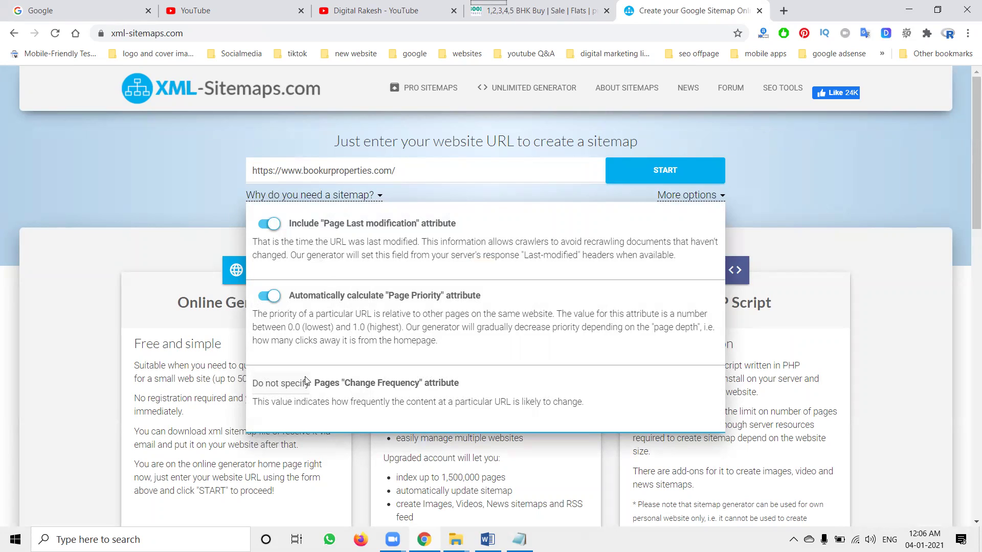
{"action": "left_click", "coordinate": [279, 384]}
{"action": "left_click", "coordinate": [273, 413]}
Crawl bookurproperties.com and open the finished sitemap's details page showing 59 pages indexed.
{"action": "left_click", "coordinate": [627, 175]}
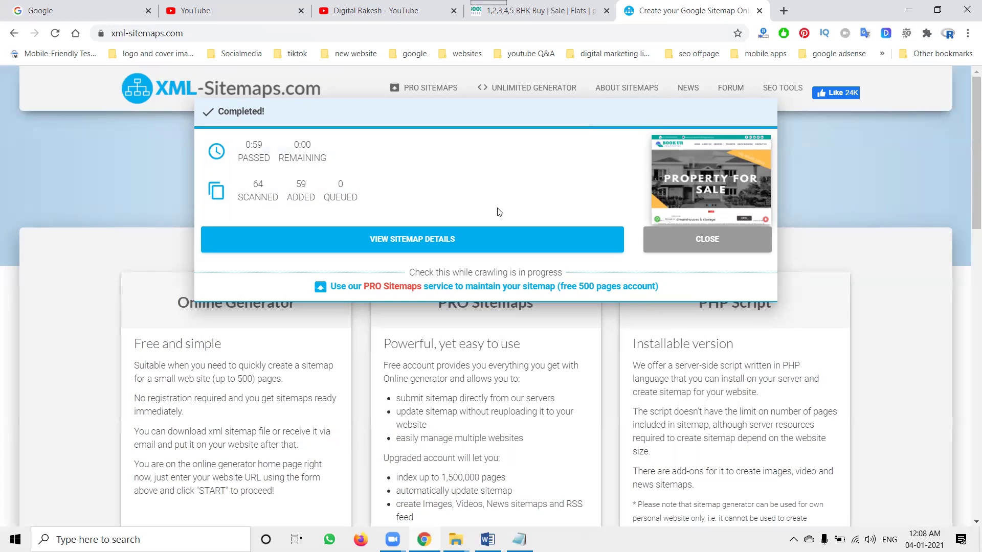
{"action": "left_click", "coordinate": [398, 241]}
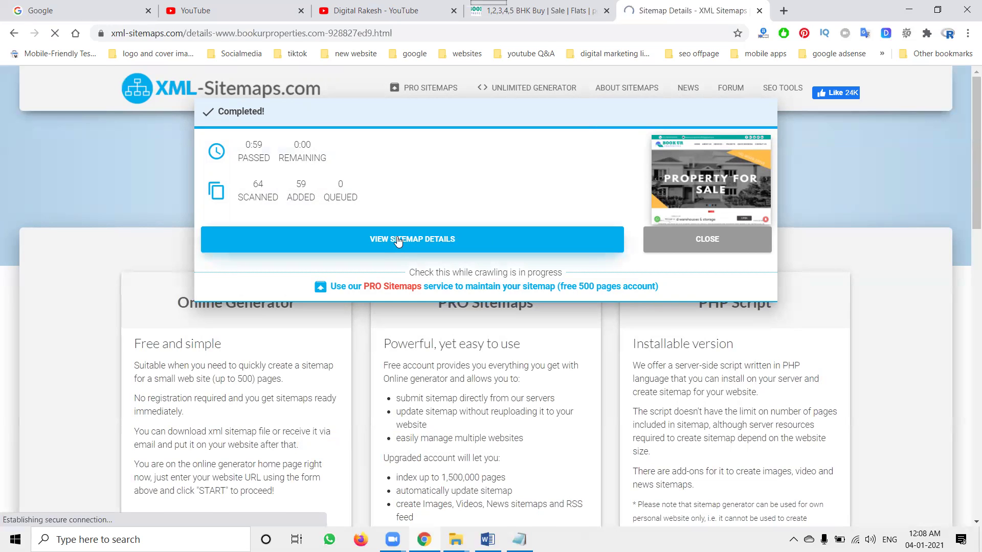
{"action": "mouse_move", "coordinate": [683, 500]}
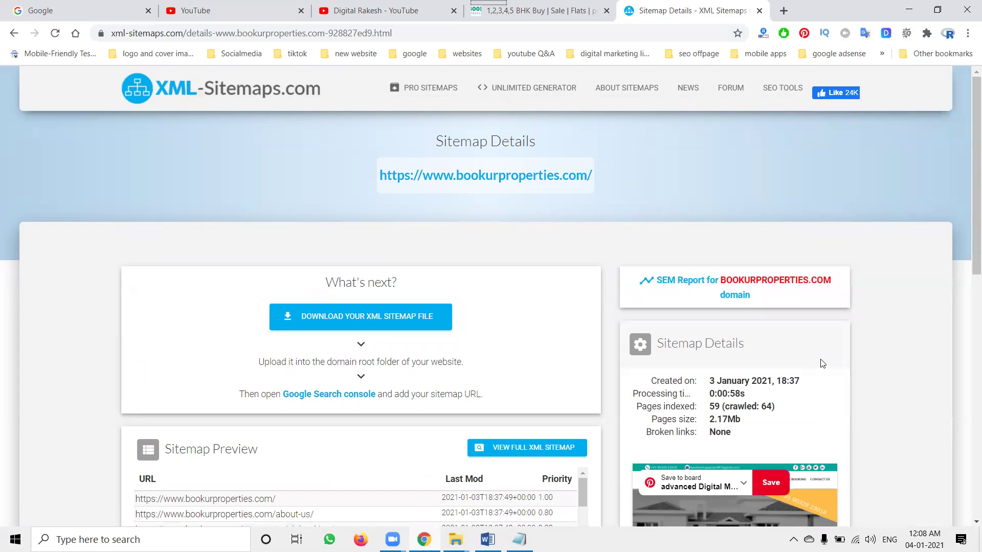
Download the generated sitemap.xml and open public_html in cPanel File Manager.
{"action": "left_click", "coordinate": [425, 318]}
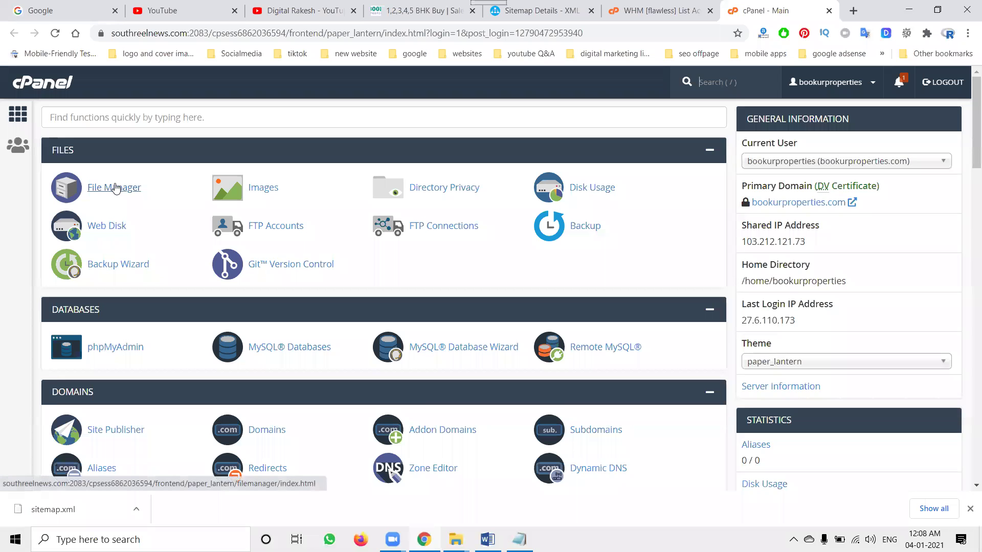
{"action": "left_click", "coordinate": [115, 187]}
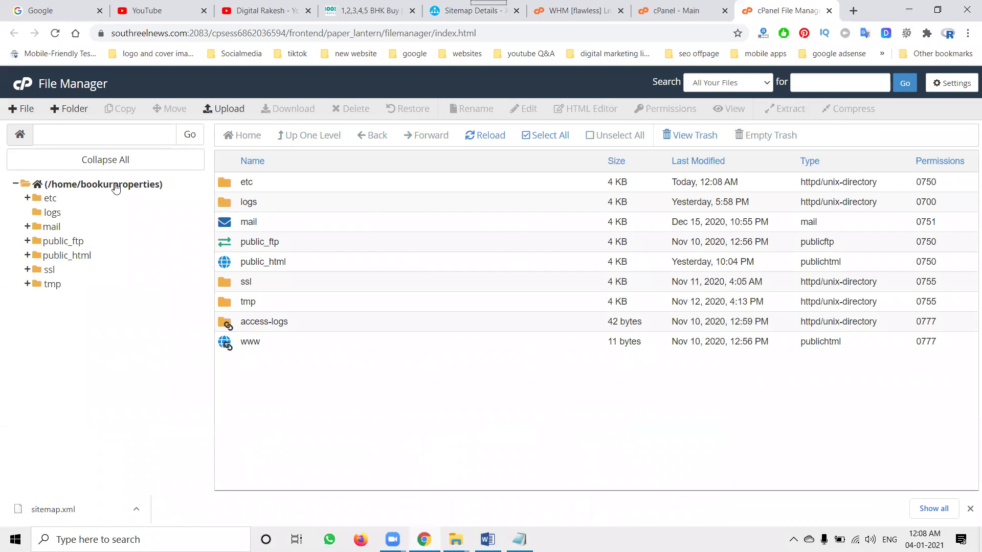
{"action": "left_click", "coordinate": [306, 262]}
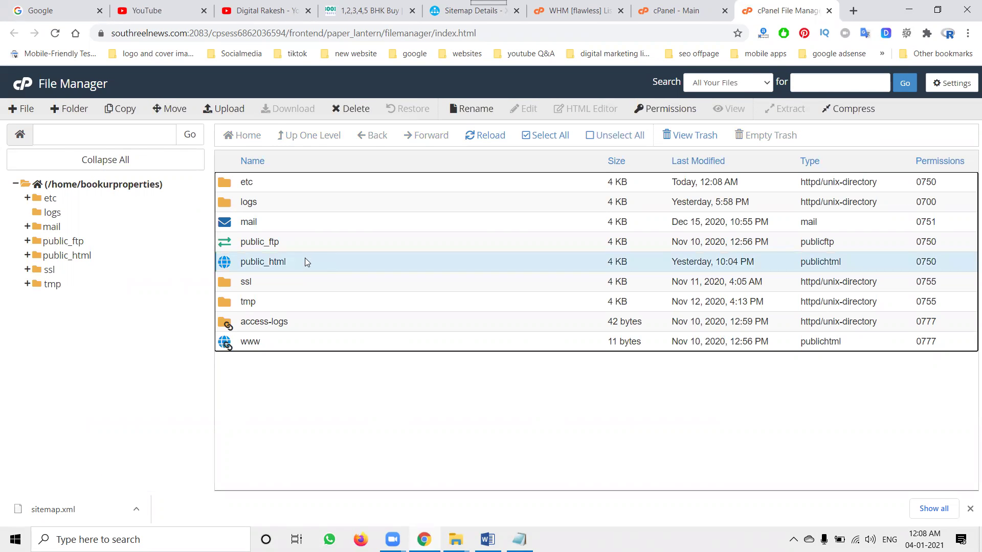
{"action": "double_click", "coordinate": [305, 262]}
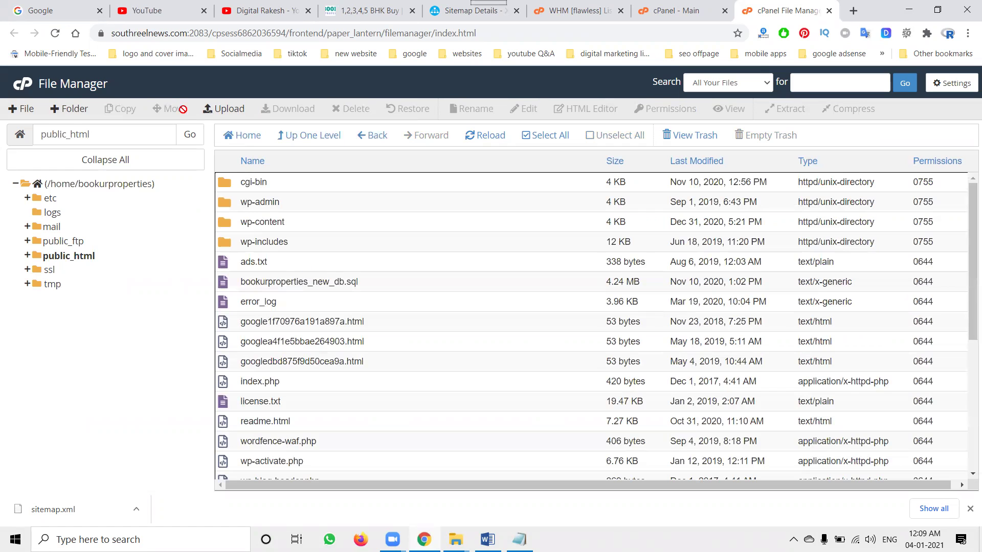
Upload sitemap.xml from Downloads into public_html and reload the list to confirm it.
{"action": "left_click", "coordinate": [213, 114]}
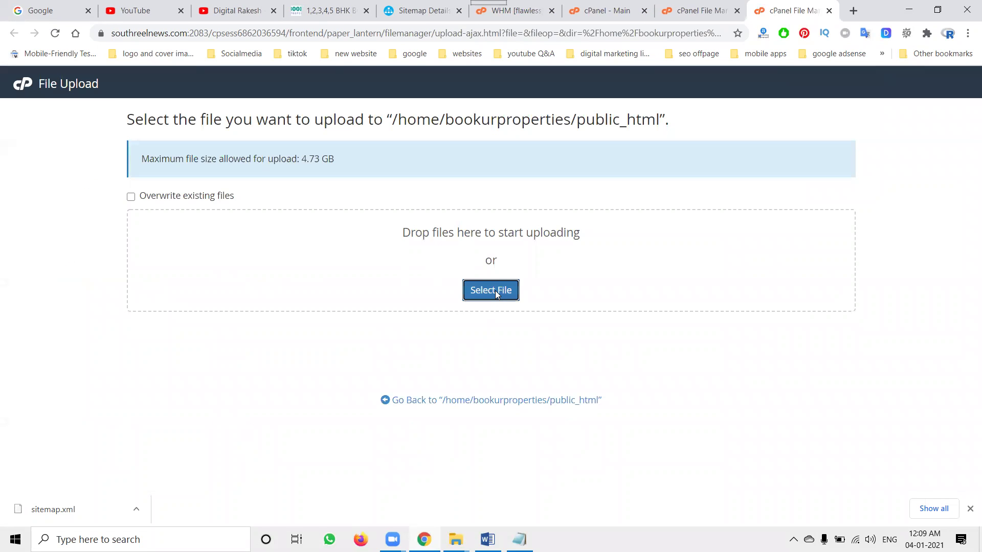
{"action": "left_click", "coordinate": [495, 290]}
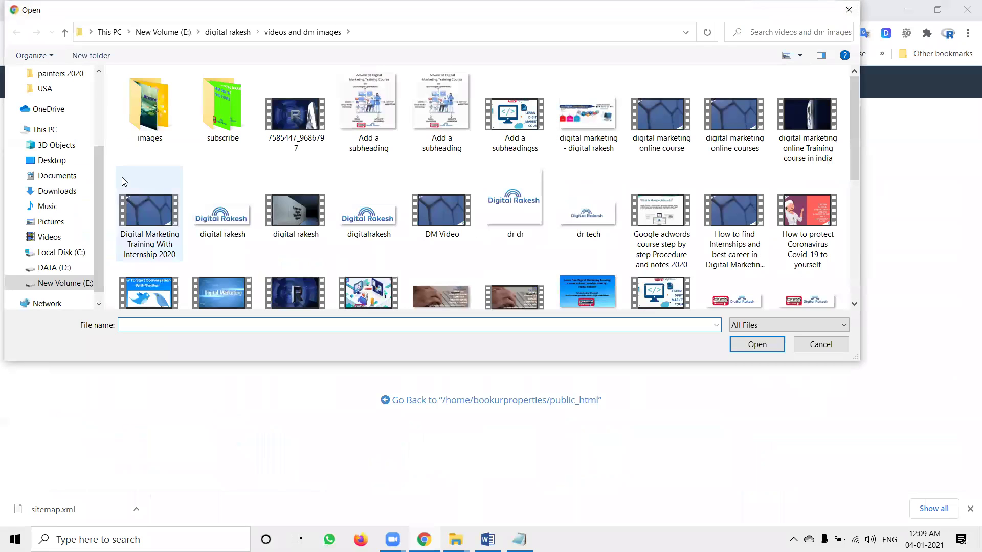
{"action": "left_click", "coordinate": [57, 191]}
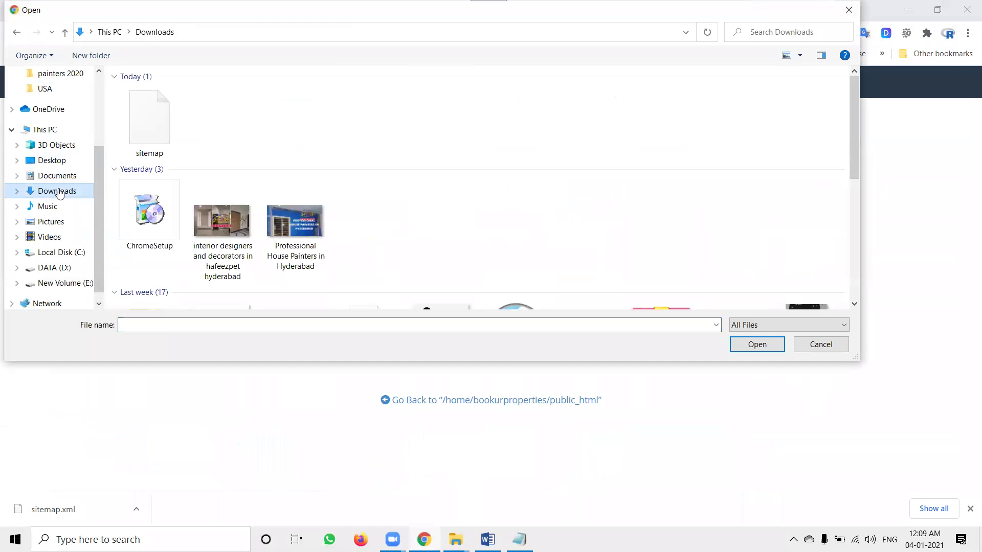
{"action": "double_click", "coordinate": [136, 146]}
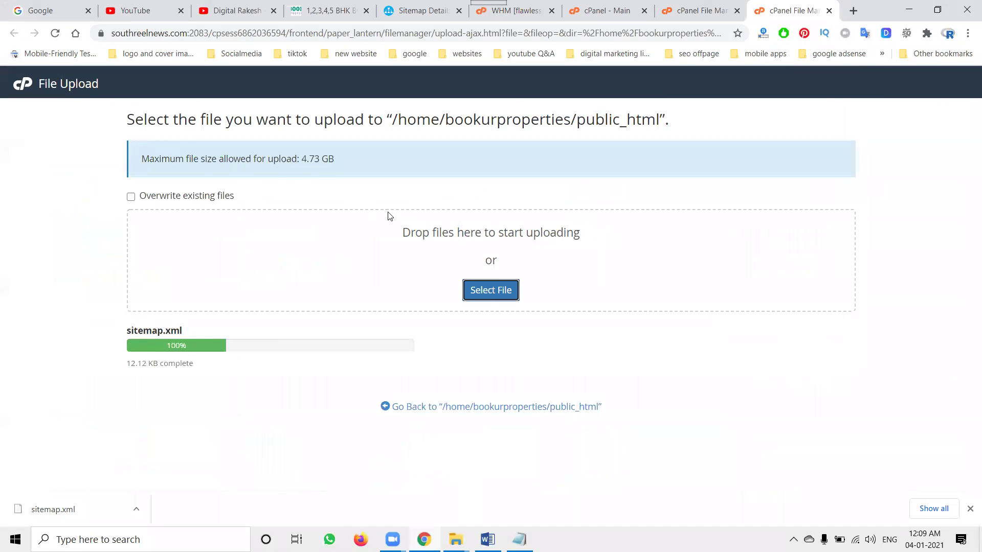
{"action": "left_click", "coordinate": [695, 10]}
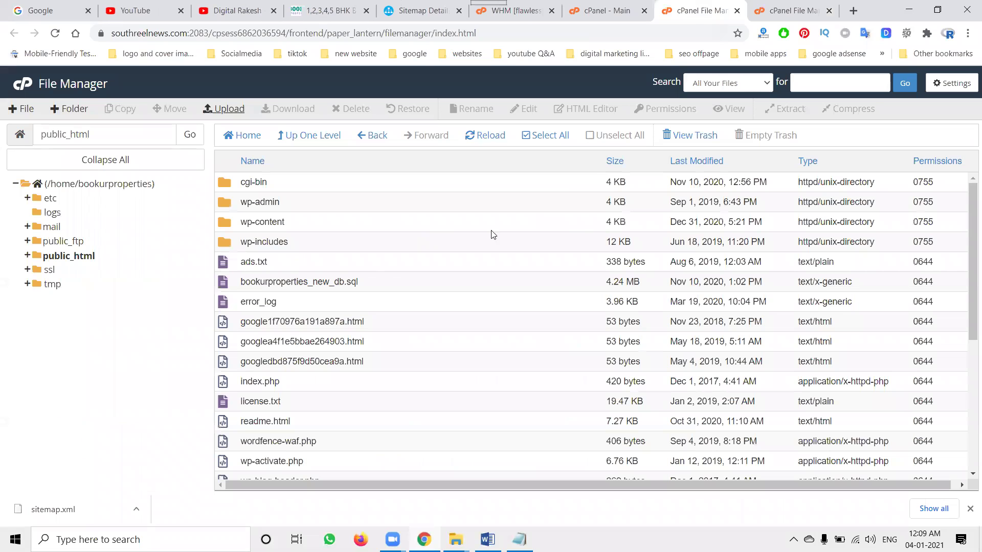
{"action": "scroll", "coordinate": [377, 283], "scroll_direction": "down", "scroll_amount": 5}
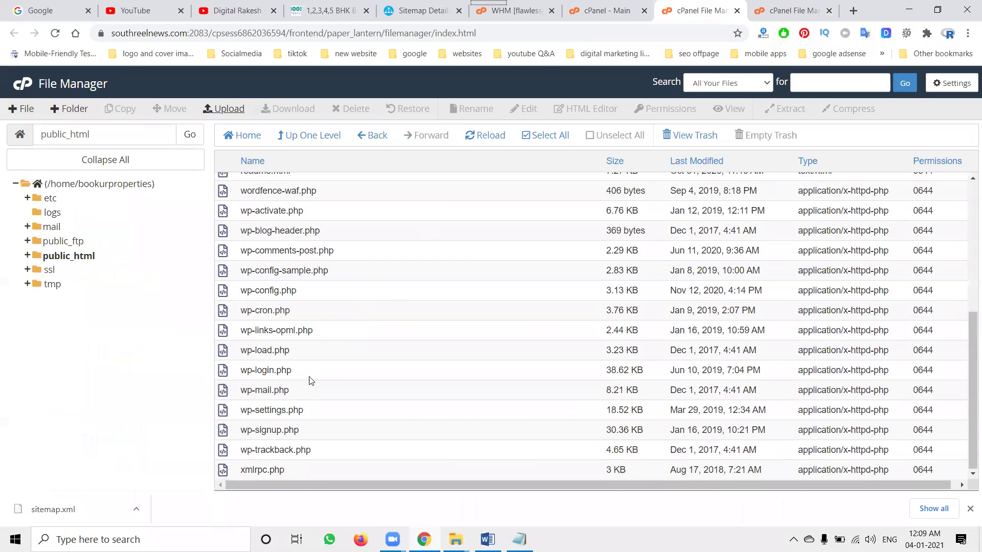
{"action": "scroll", "coordinate": [295, 429], "scroll_direction": "up", "scroll_amount": 4}
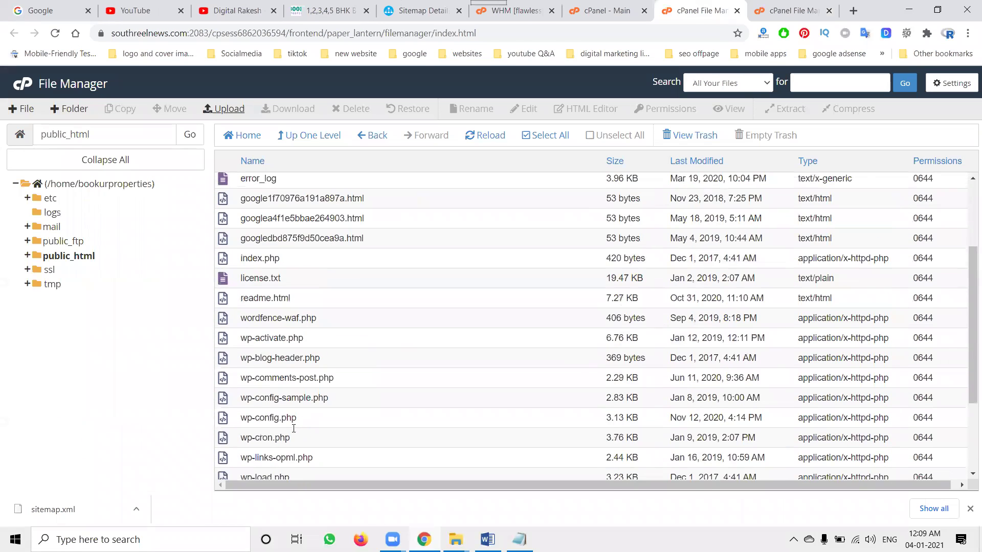
{"action": "left_click", "coordinate": [487, 135]}
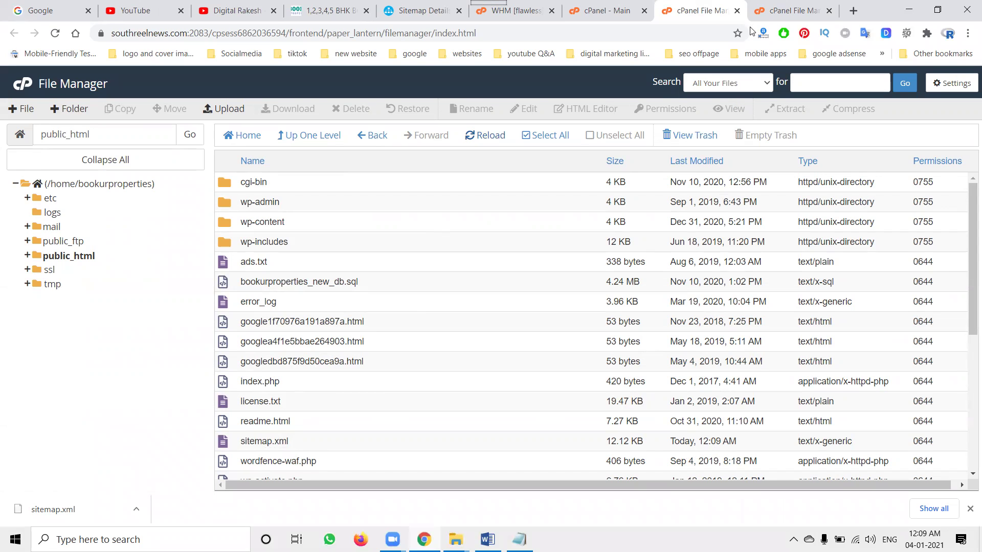
{"action": "left_click", "coordinate": [829, 10]}
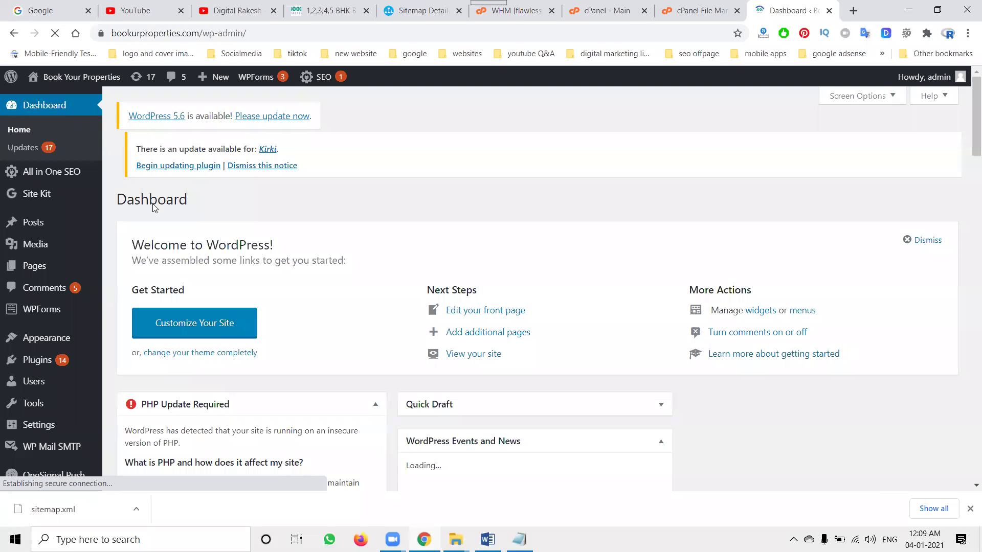
Open All in One SEO Pack's General Settings from the WordPress admin sidebar.
{"action": "mouse_move", "coordinate": [75, 180]}
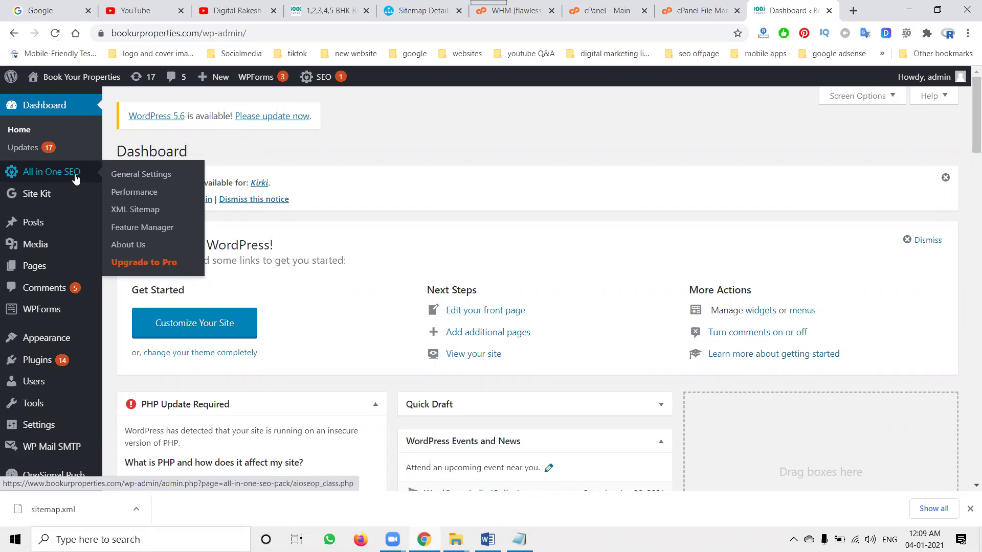
{"action": "left_click", "coordinate": [60, 361]}
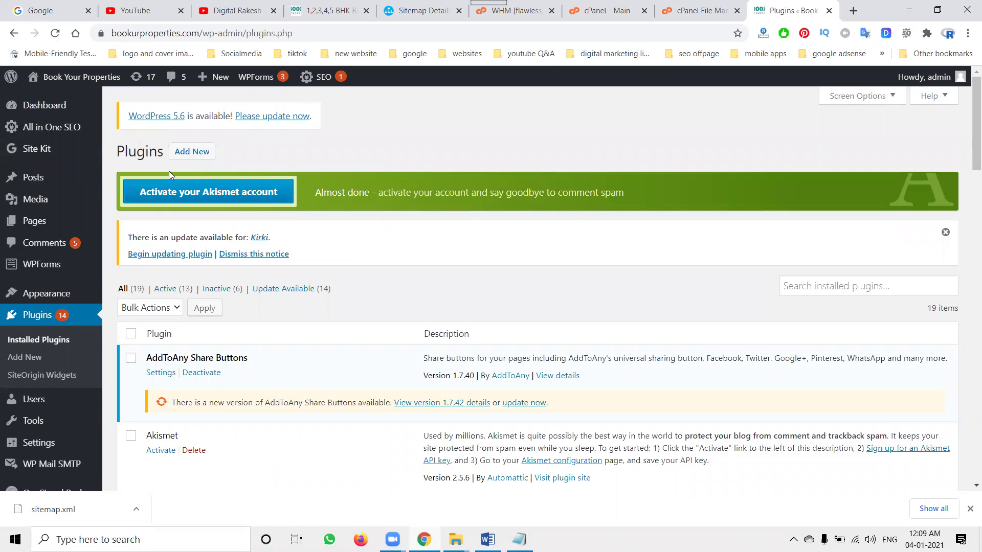
{"action": "left_click", "coordinate": [66, 132]}
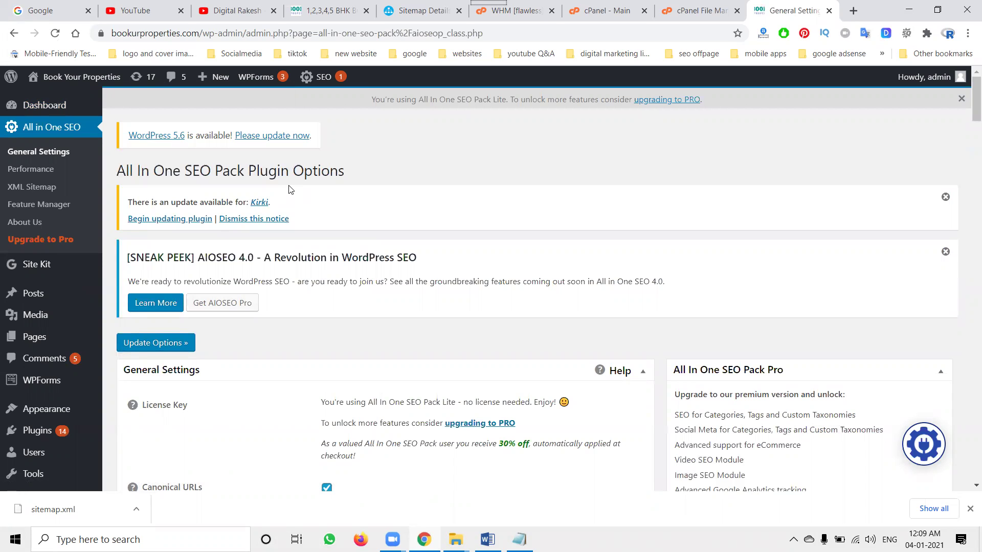
{"action": "scroll", "coordinate": [326, 234], "scroll_direction": "down", "scroll_amount": 5}
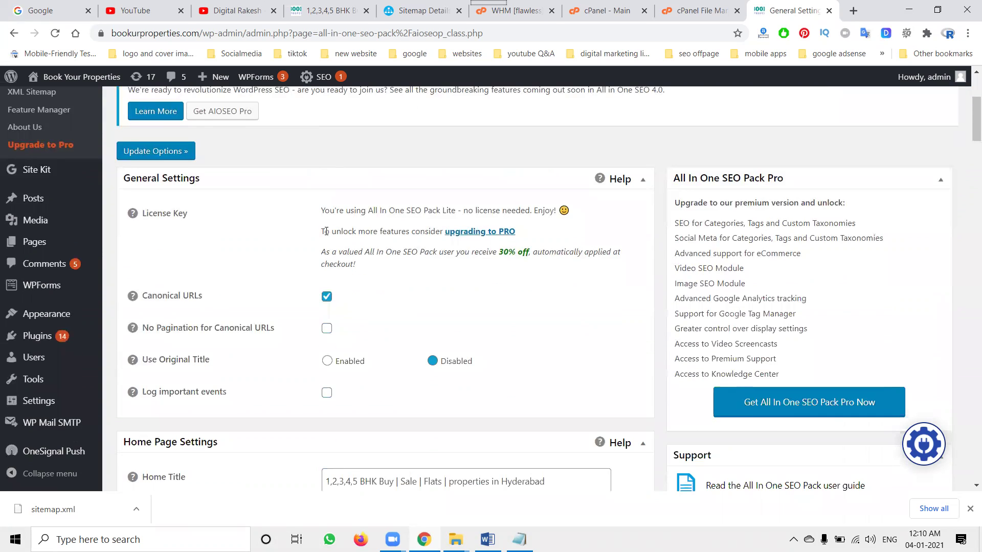
{"action": "scroll", "coordinate": [327, 234], "scroll_direction": "down", "scroll_amount": 2}
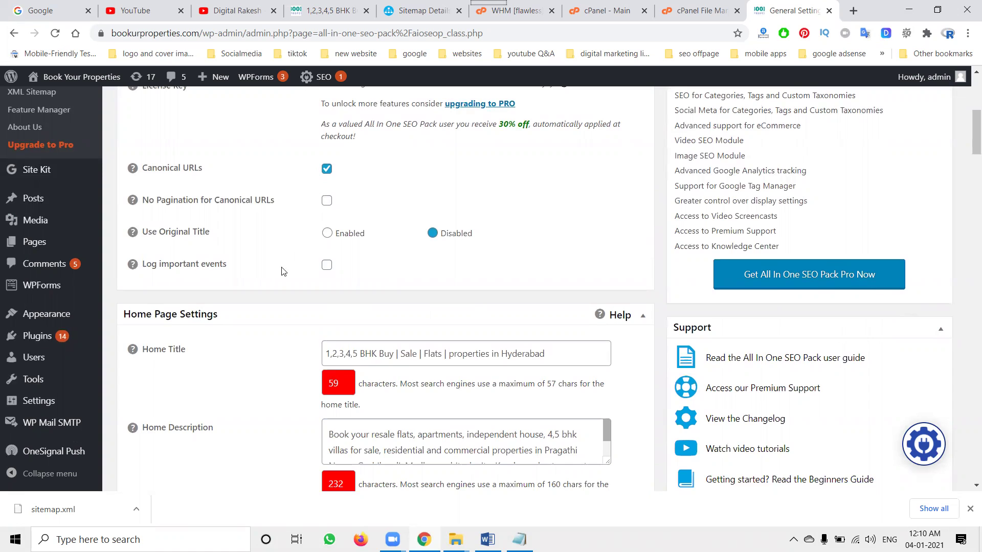
{"action": "scroll", "coordinate": [281, 276], "scroll_direction": "down", "scroll_amount": 5}
{"action": "scroll", "coordinate": [266, 266], "scroll_direction": "down", "scroll_amount": 11}
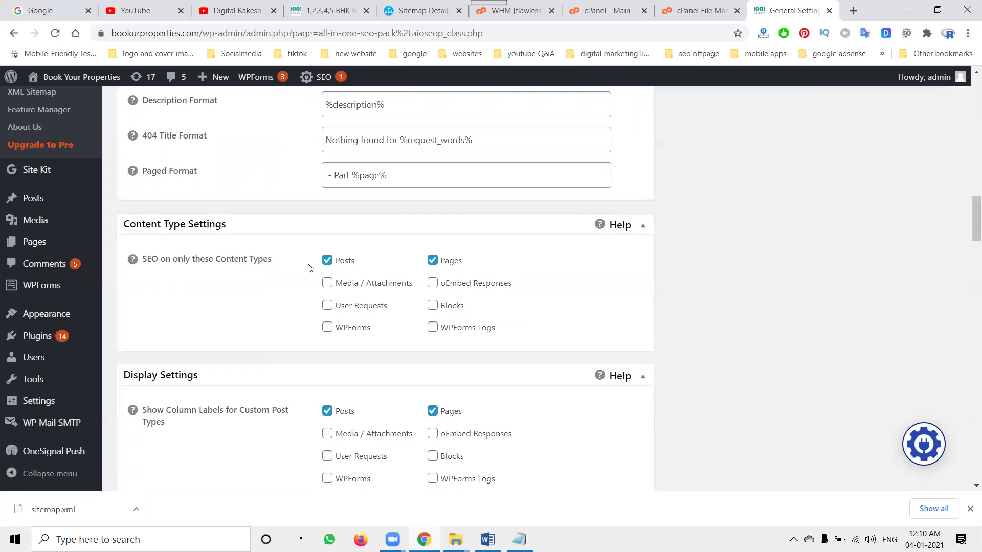
{"action": "scroll", "coordinate": [302, 271], "scroll_direction": "down", "scroll_amount": 7}
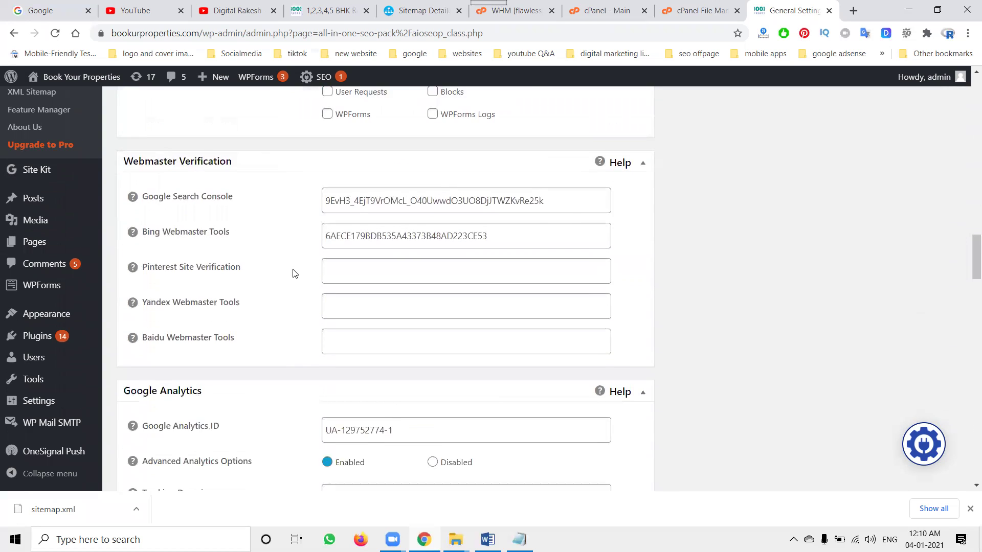
{"action": "scroll", "coordinate": [289, 276], "scroll_direction": "down", "scroll_amount": 4}
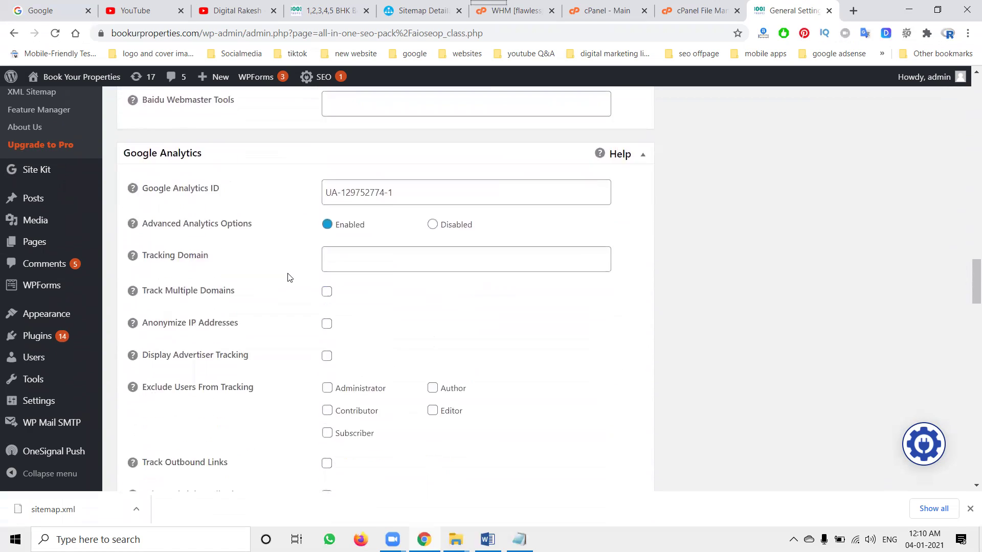
{"action": "scroll", "coordinate": [289, 278], "scroll_direction": "down", "scroll_amount": 7}
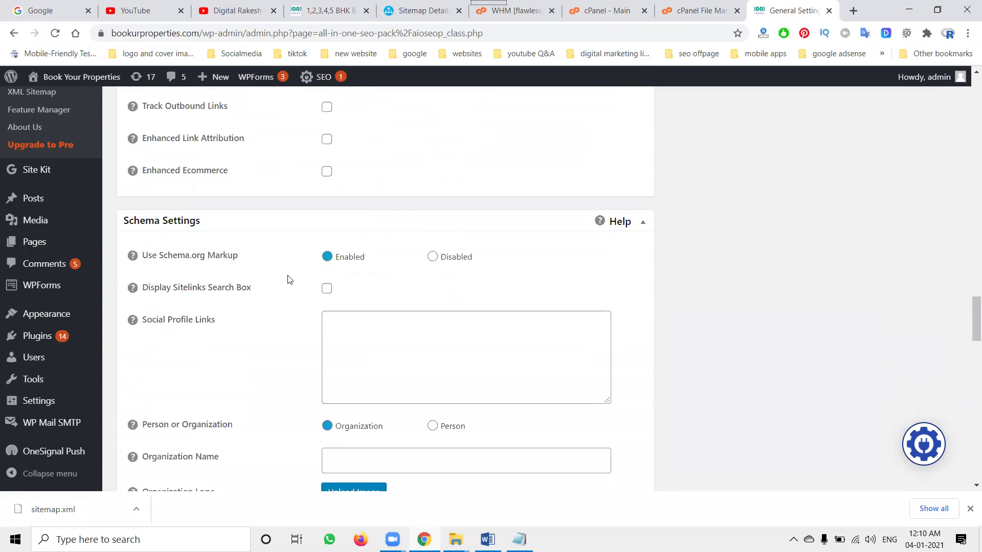
{"action": "scroll", "coordinate": [214, 295], "scroll_direction": "down", "scroll_amount": 1}
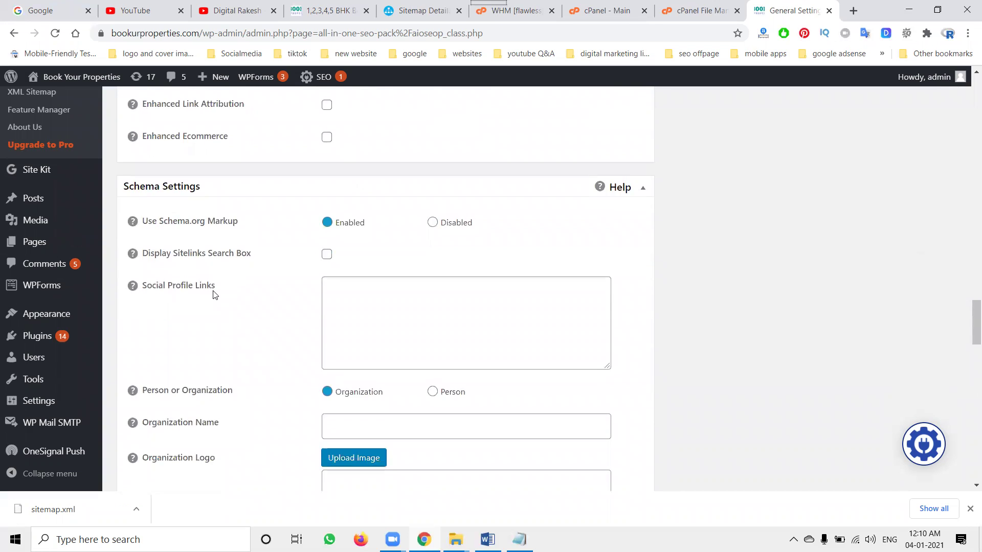
{"action": "scroll", "coordinate": [214, 295], "scroll_direction": "down", "scroll_amount": 5}
{"action": "scroll", "coordinate": [214, 296], "scroll_direction": "down", "scroll_amount": 6}
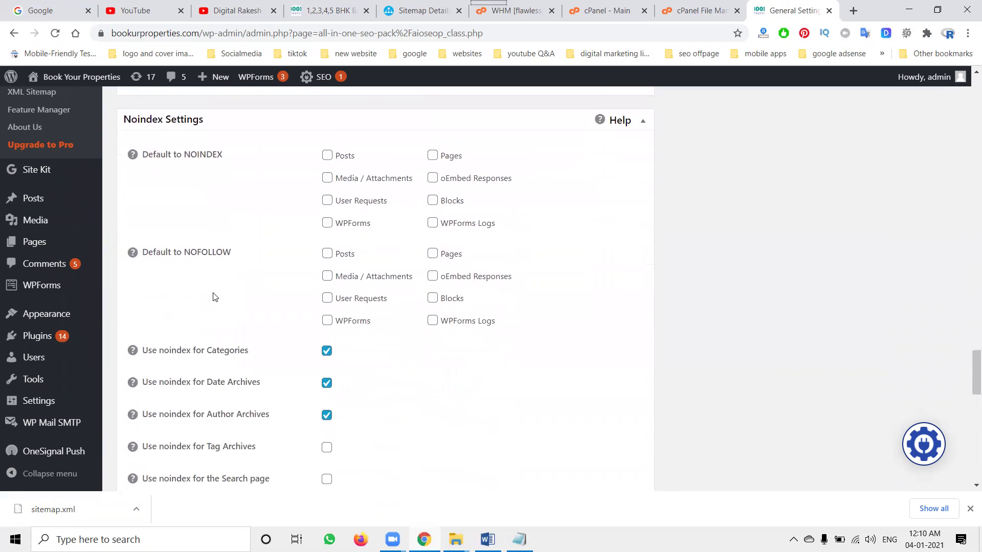
{"action": "scroll", "coordinate": [214, 297], "scroll_direction": "down", "scroll_amount": 5}
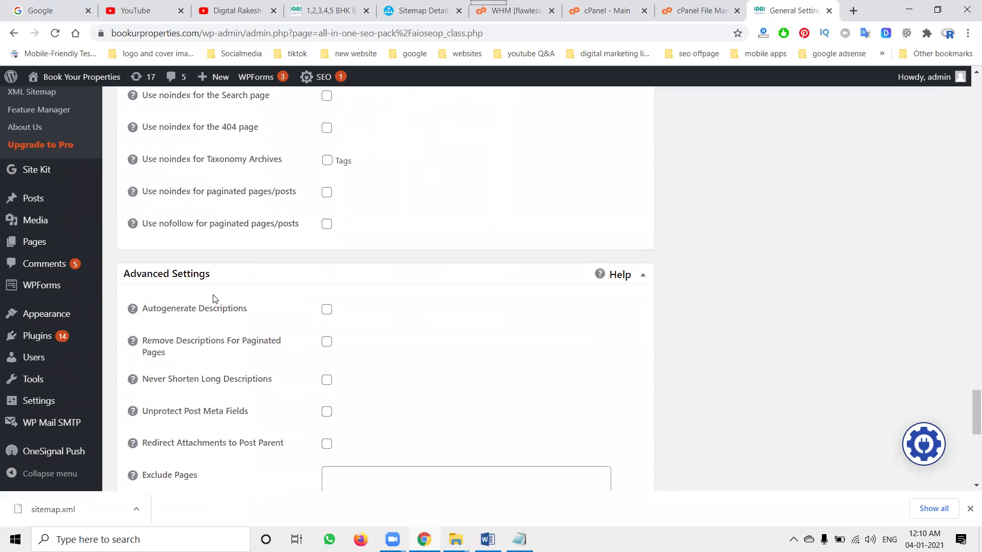
{"action": "scroll", "coordinate": [213, 299], "scroll_direction": "up", "scroll_amount": 1}
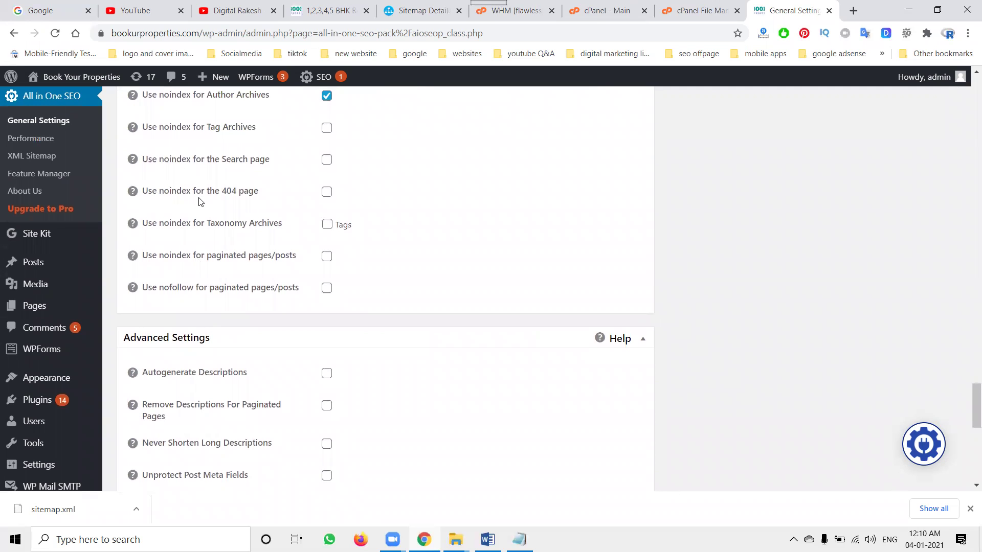
{"action": "scroll", "coordinate": [250, 200], "scroll_direction": "down", "scroll_amount": 10}
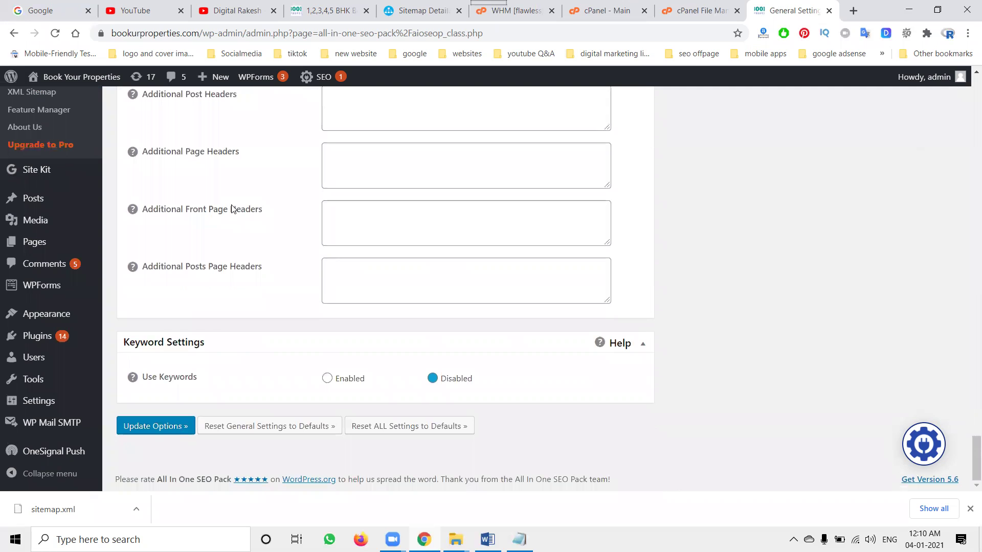
{"action": "scroll", "coordinate": [231, 208], "scroll_direction": "up", "scroll_amount": 10}
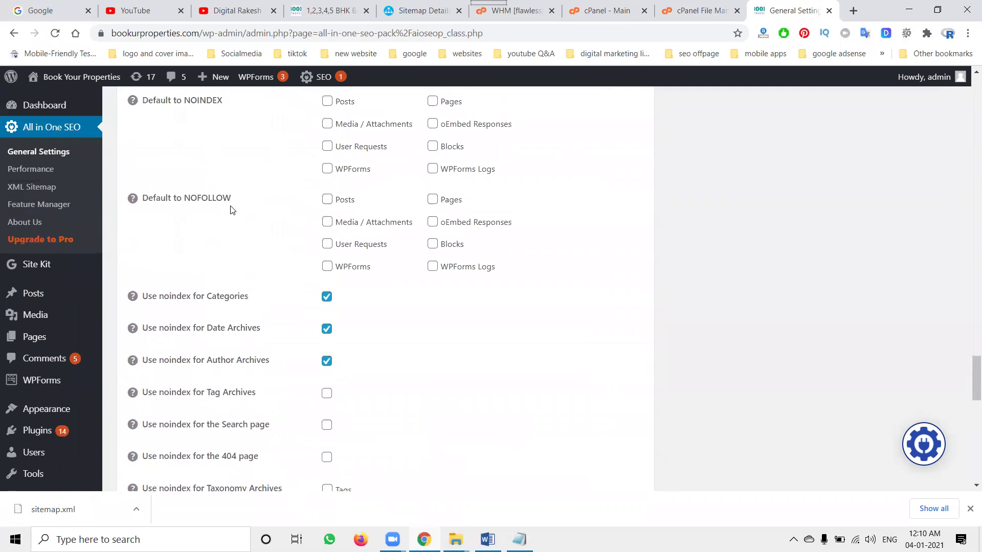
{"action": "scroll", "coordinate": [231, 208], "scroll_direction": "up", "scroll_amount": 15}
{"action": "scroll", "coordinate": [230, 210], "scroll_direction": "up", "scroll_amount": 10}
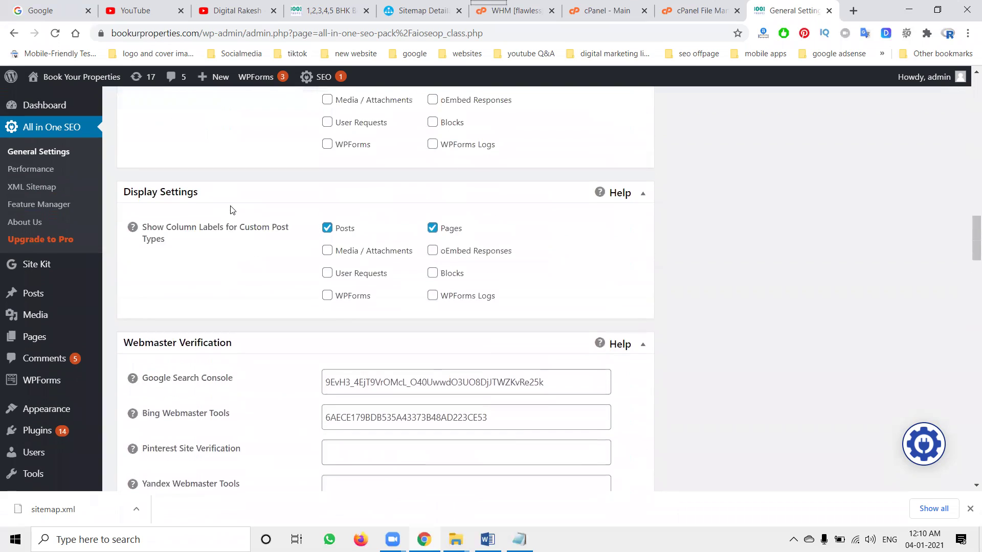
{"action": "scroll", "coordinate": [231, 210], "scroll_direction": "up", "scroll_amount": 13}
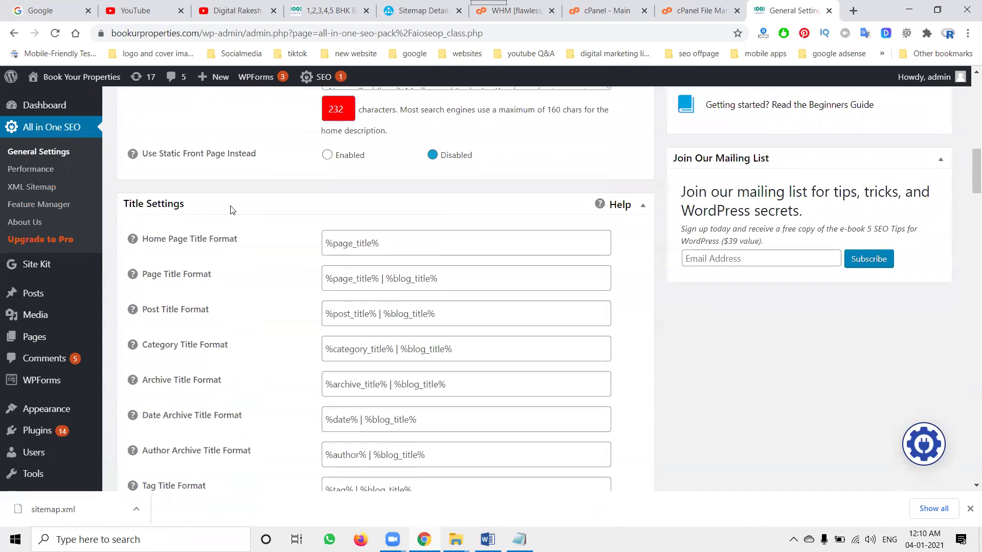
{"action": "scroll", "coordinate": [230, 207], "scroll_direction": "up", "scroll_amount": 10}
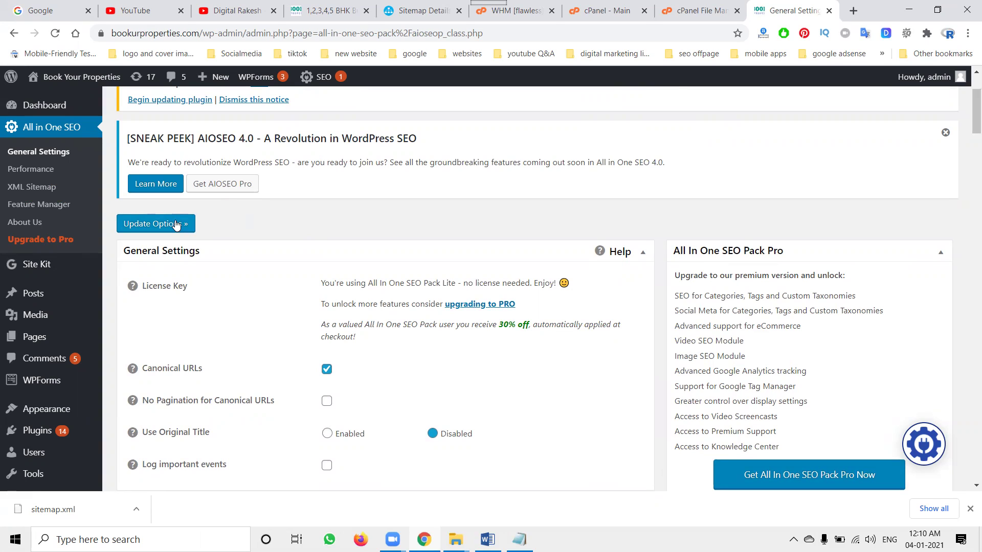
Open All in One SEO's XML Sitemap settings and scroll through them.
{"action": "left_click", "coordinate": [41, 188]}
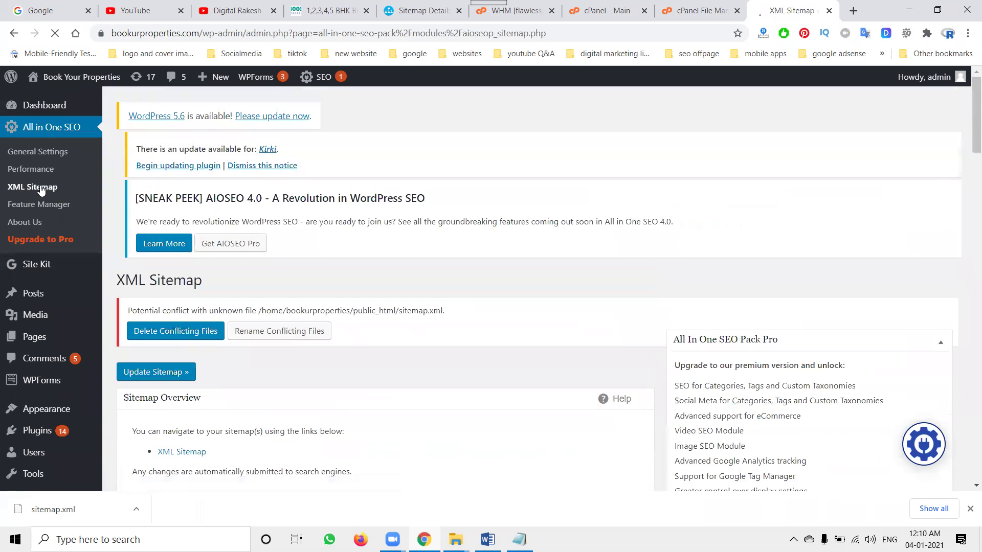
{"action": "scroll", "coordinate": [322, 272], "scroll_direction": "down", "scroll_amount": 2}
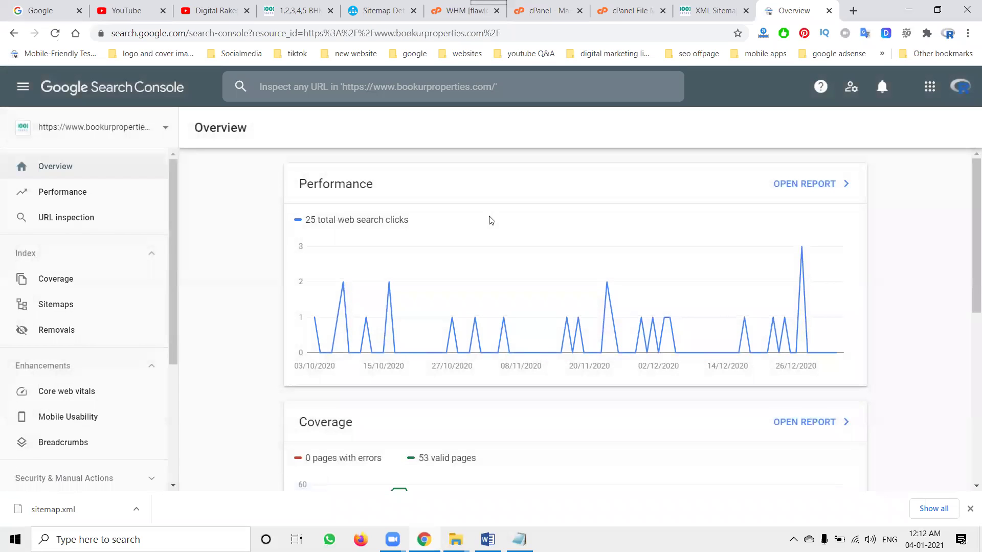
Submit sitemap.xml on the Search Console Sitemaps page and dismiss the success message.
{"action": "left_click", "coordinate": [70, 306]}
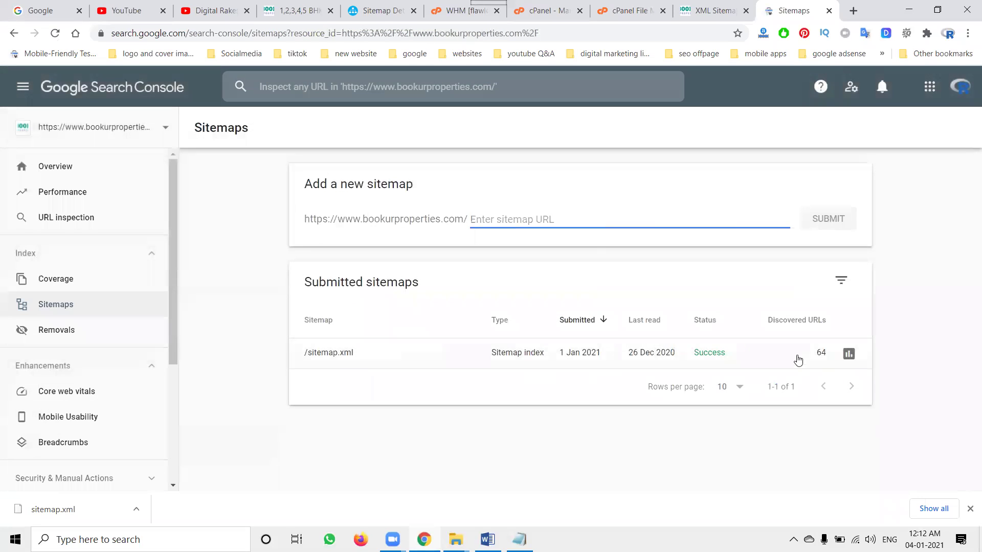
{"action": "type", "text": "si"}
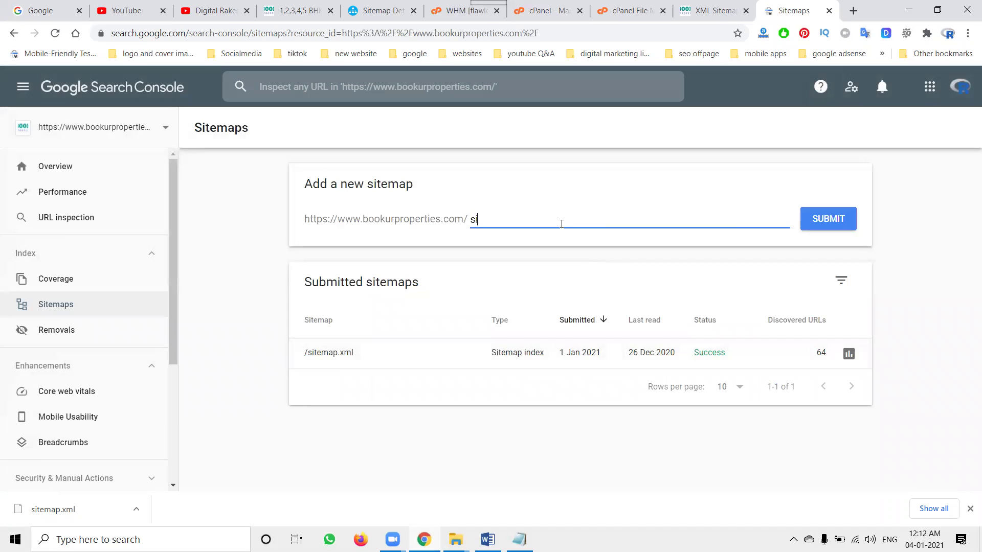
{"action": "type", "text": "temap.xml"}
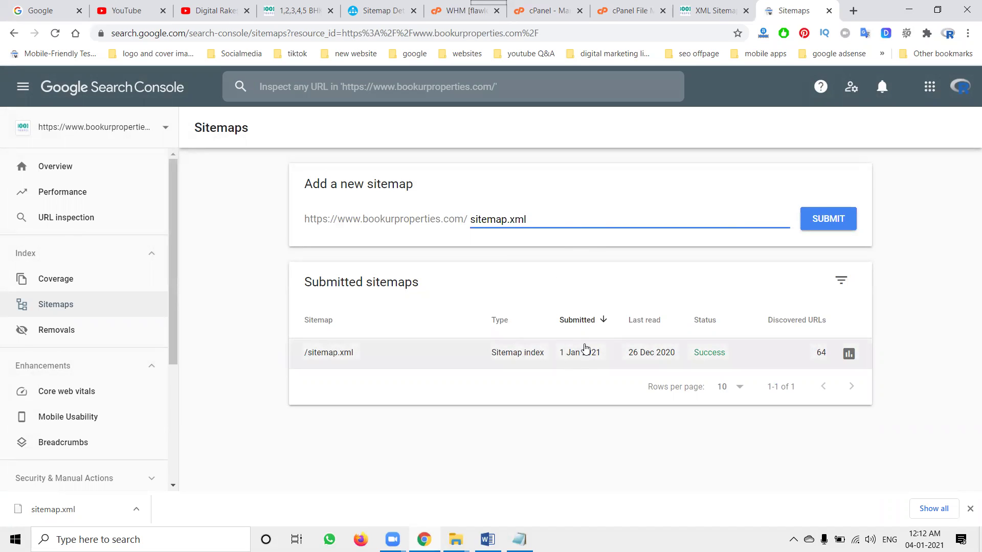
{"action": "left_click", "coordinate": [817, 217]}
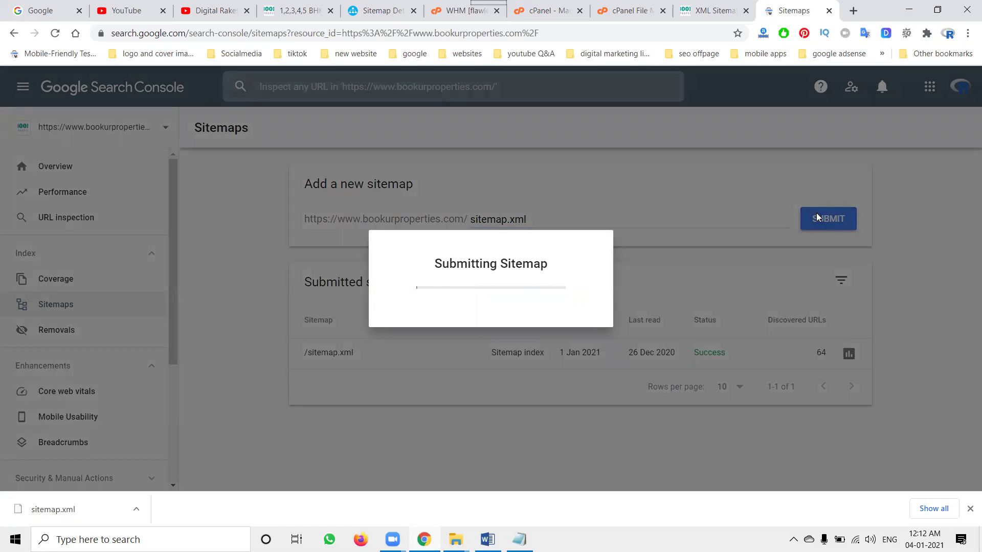
{"action": "left_click", "coordinate": [655, 329]}
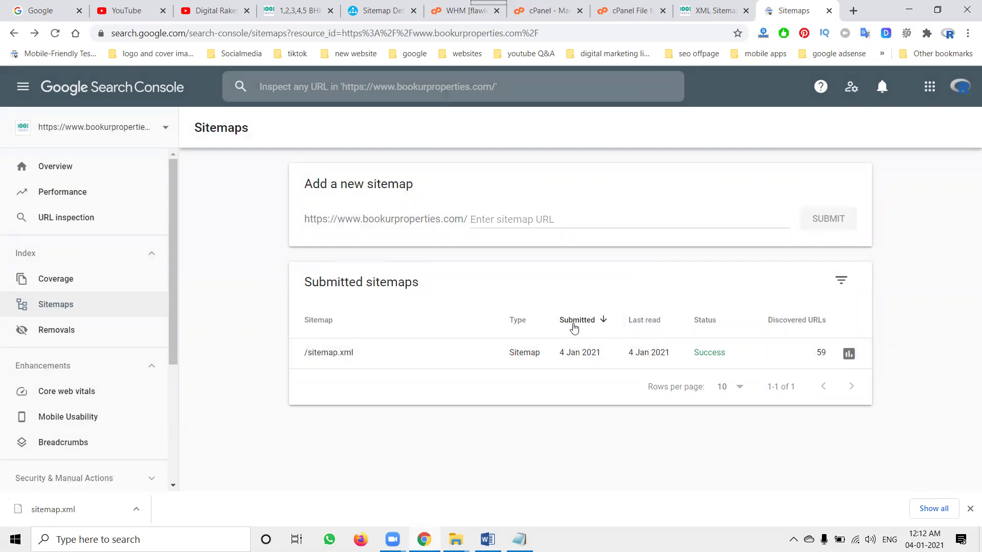
{"action": "left_click", "coordinate": [113, 220]}
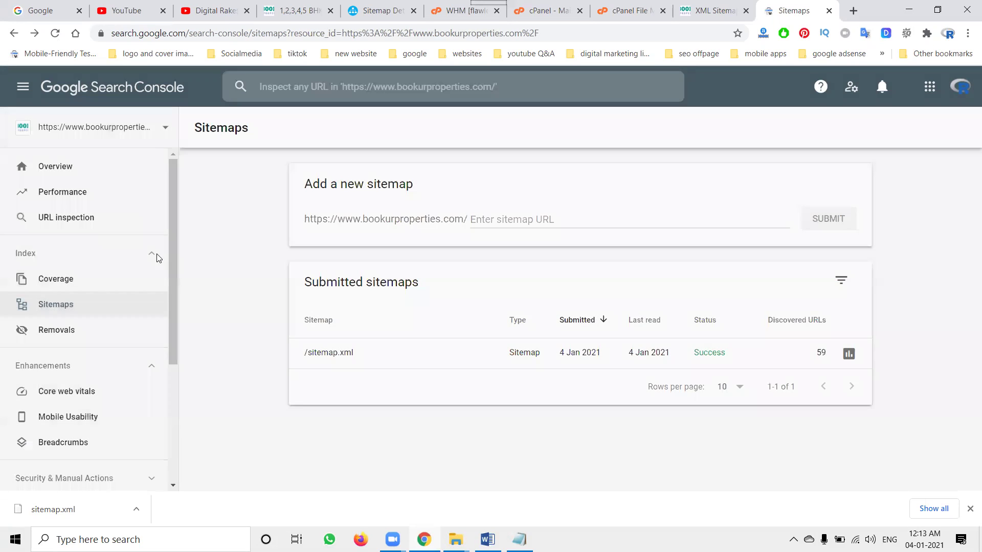
Open the Coverage report and scroll down to its Details table.
{"action": "left_click", "coordinate": [107, 278]}
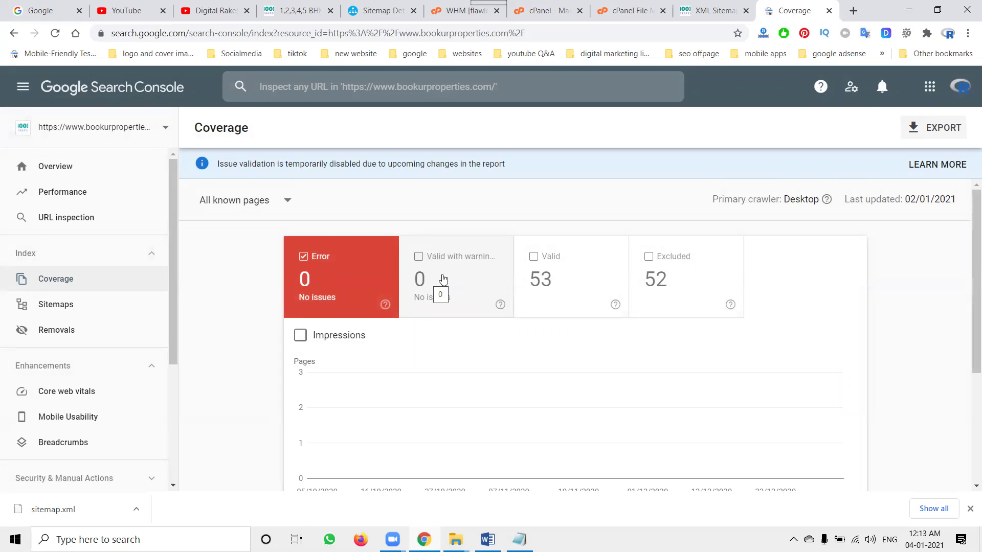
{"action": "scroll", "coordinate": [307, 282], "scroll_direction": "down", "scroll_amount": 1}
{"action": "scroll", "coordinate": [250, 302], "scroll_direction": "down", "scroll_amount": 2}
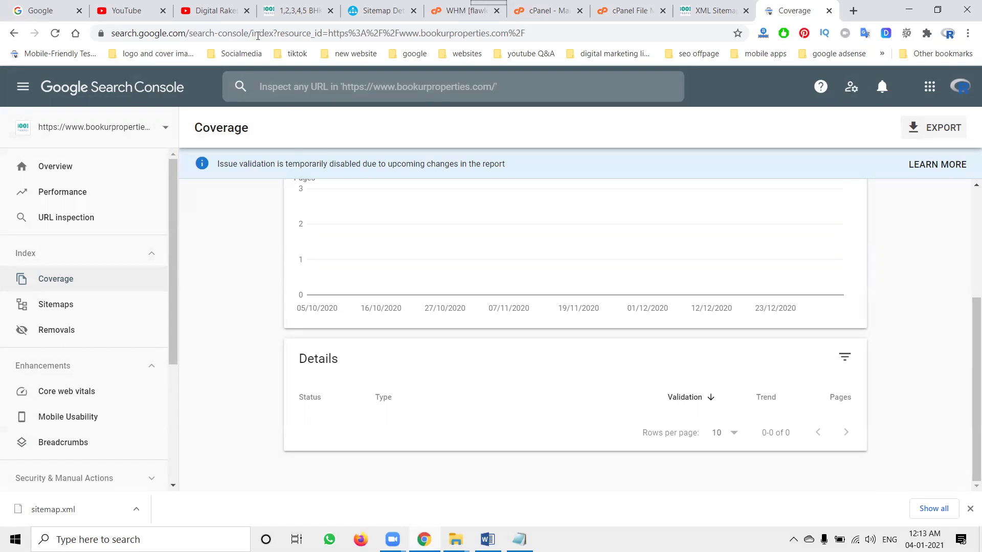
Return to the Digital Rakesh YouTube channel's Videos page, leaving Search Console open.
{"action": "left_click", "coordinate": [219, 9]}
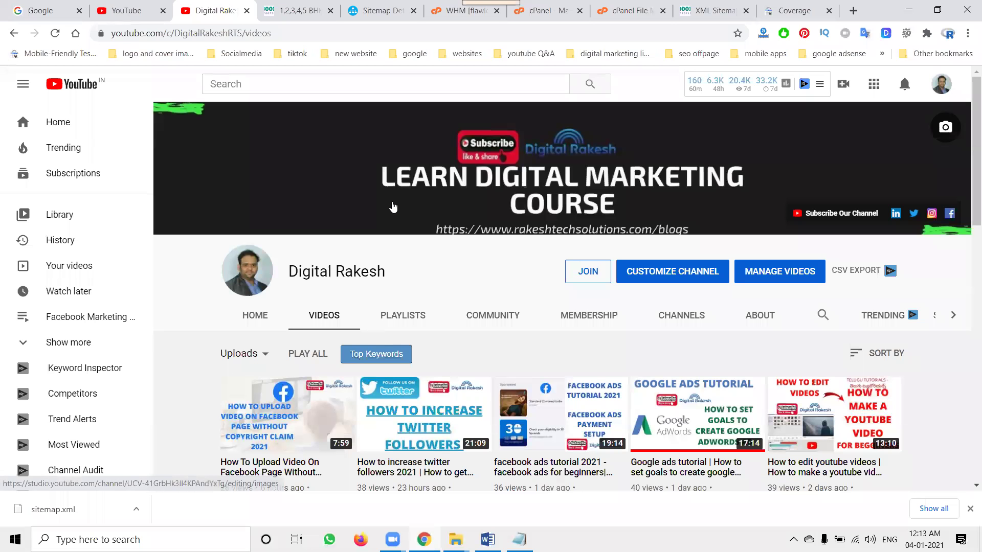